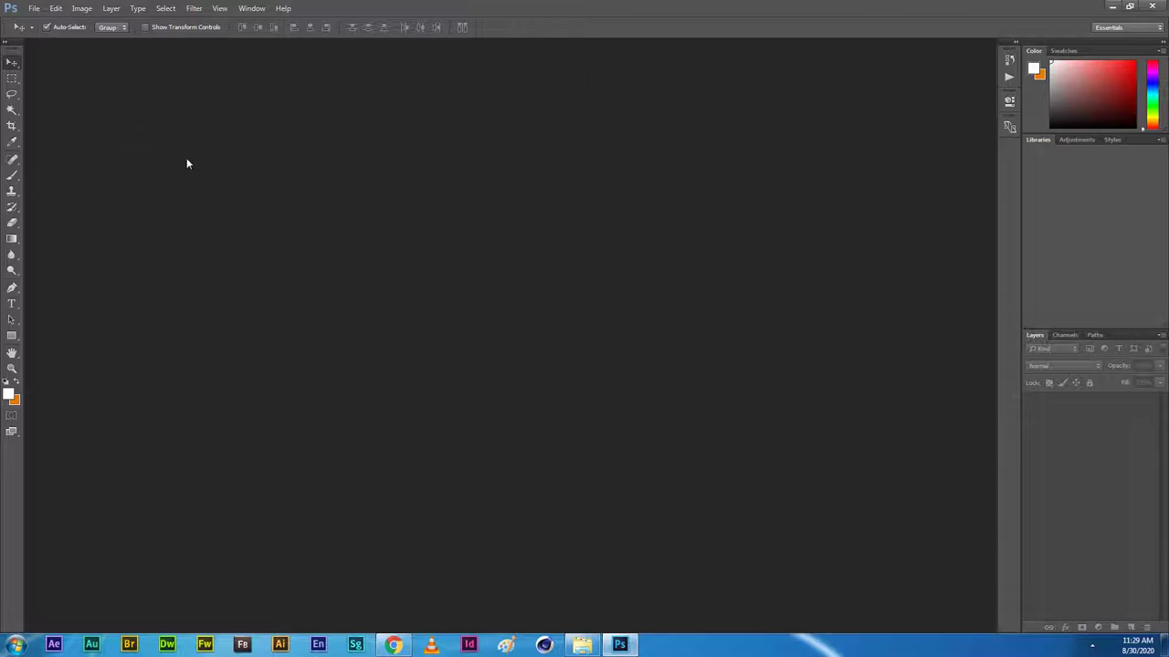
Bring up Photoshop's Open dialog with Ctrl+O, showing the Pictures library thumbnails.
{"action": "key", "text": "ctrl+o"}
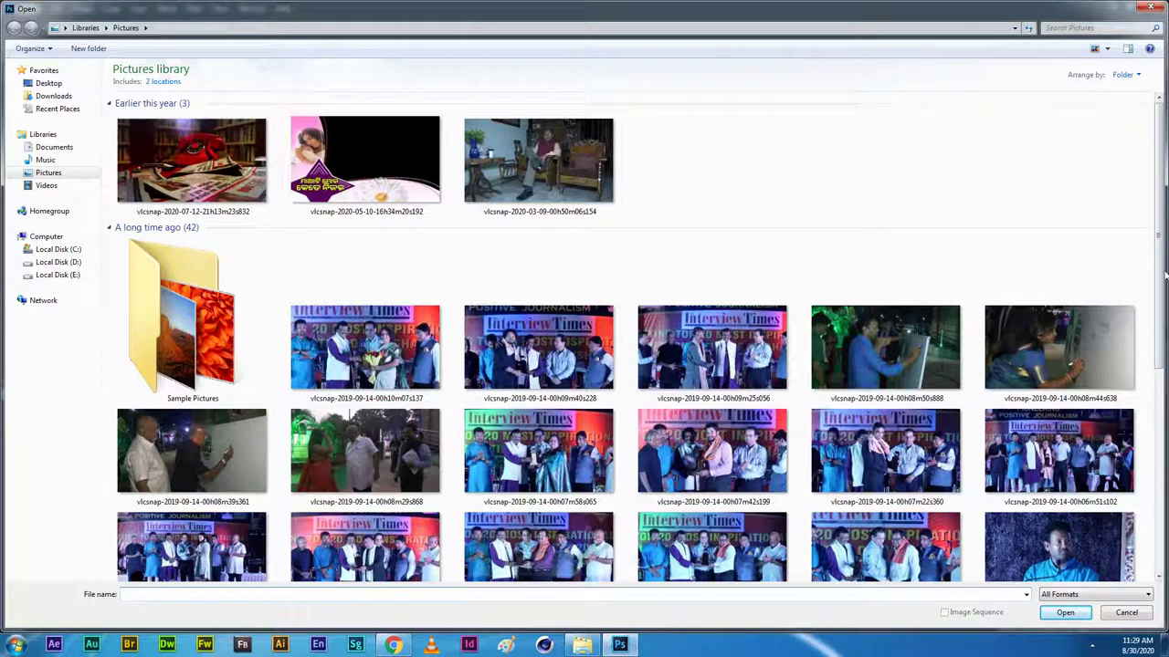
Close and reopen the Open dialog a few times via File > Open and Ctrl+O.
{"action": "left_click", "coordinate": [1126, 613]}
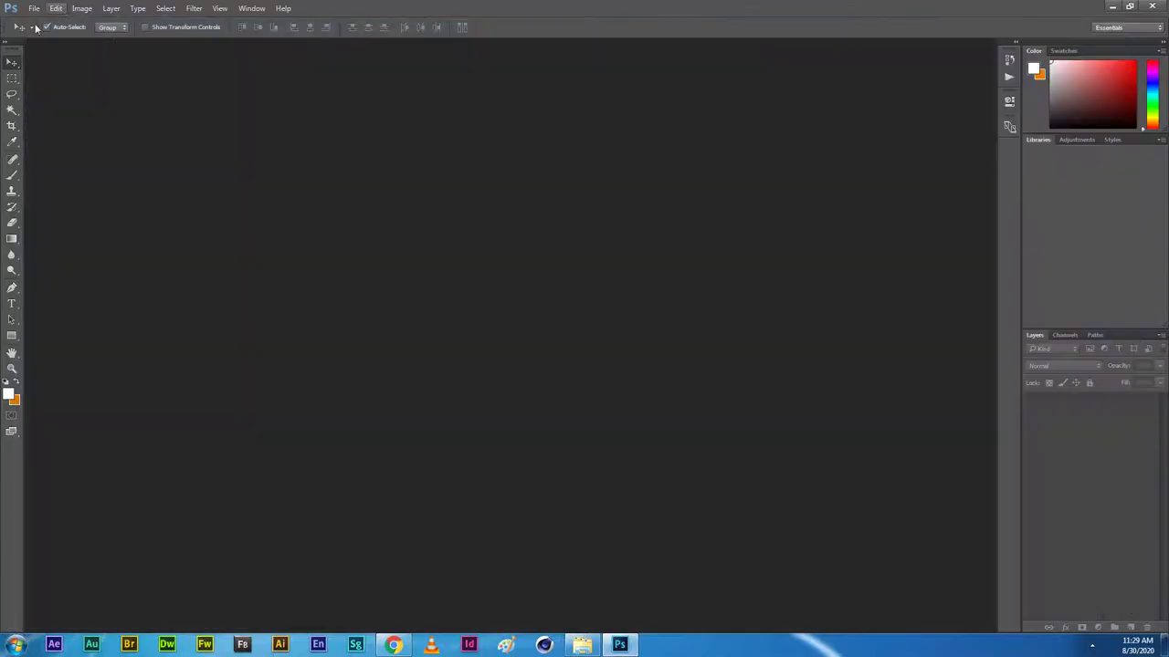
{"action": "left_click", "coordinate": [34, 8]}
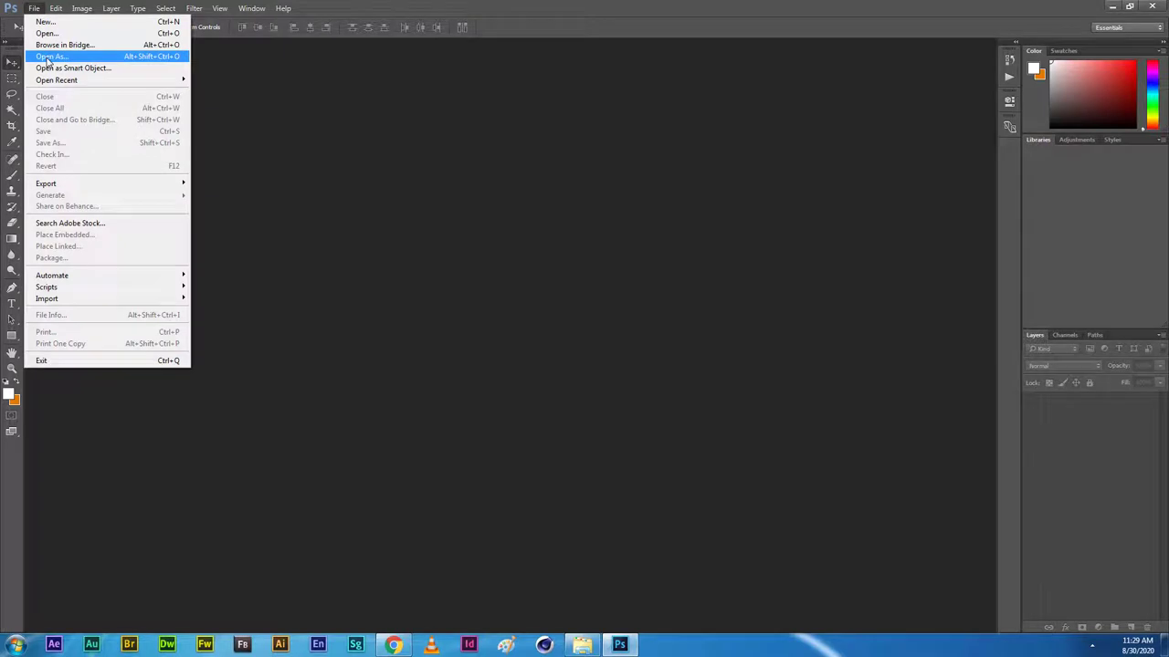
{"action": "left_click", "coordinate": [46, 33]}
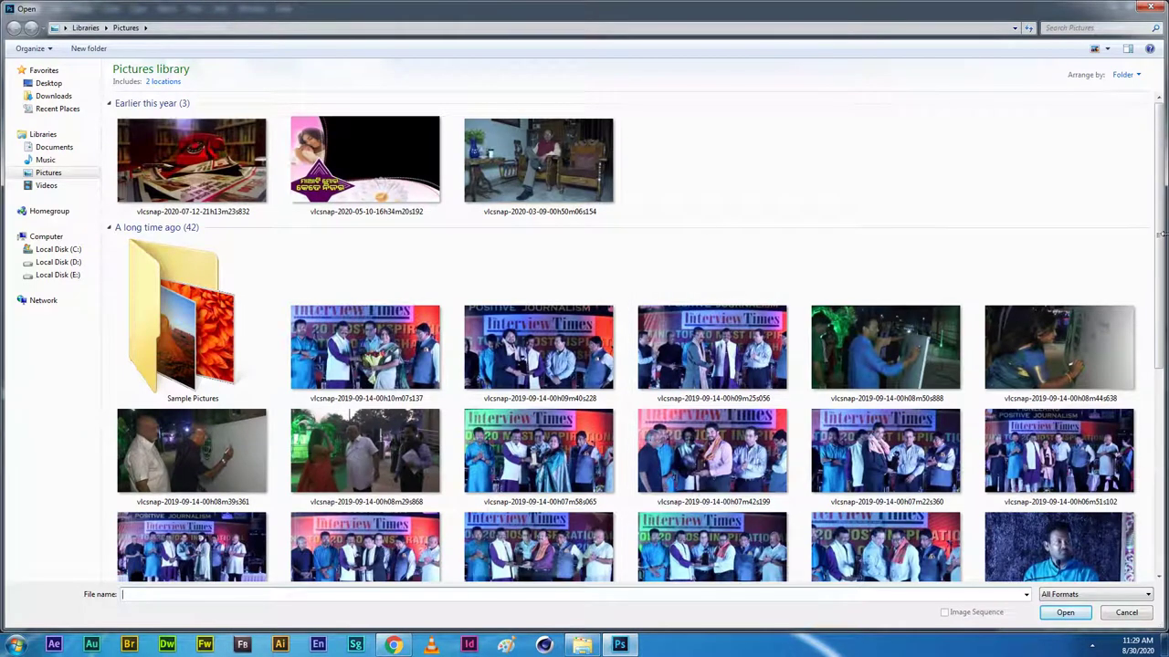
{"action": "left_click_drag", "start_coordinate": [1160, 234], "coordinate": [1160, 343]}
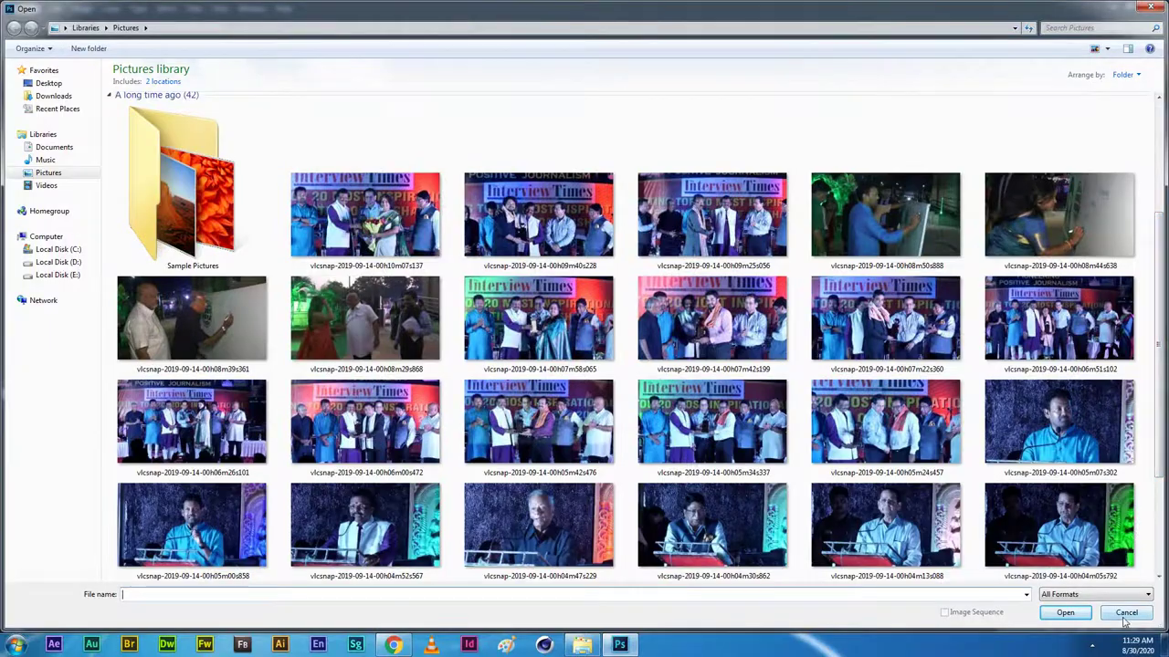
{"action": "left_click", "coordinate": [1124, 617]}
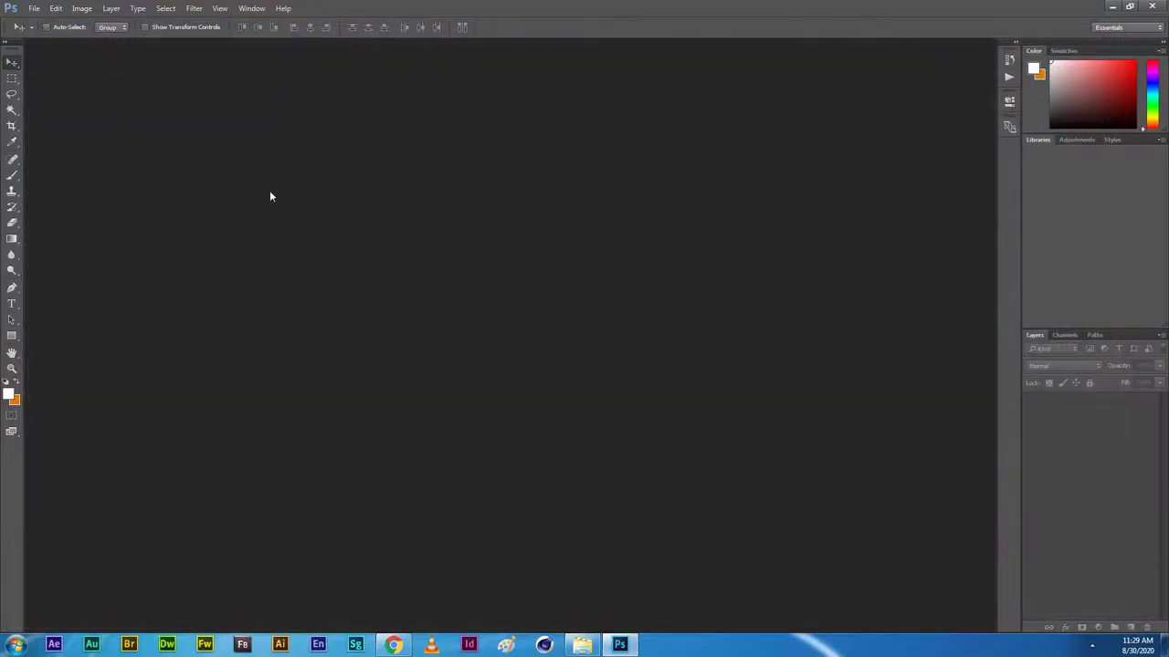
{"action": "key", "text": "ctrl+o"}
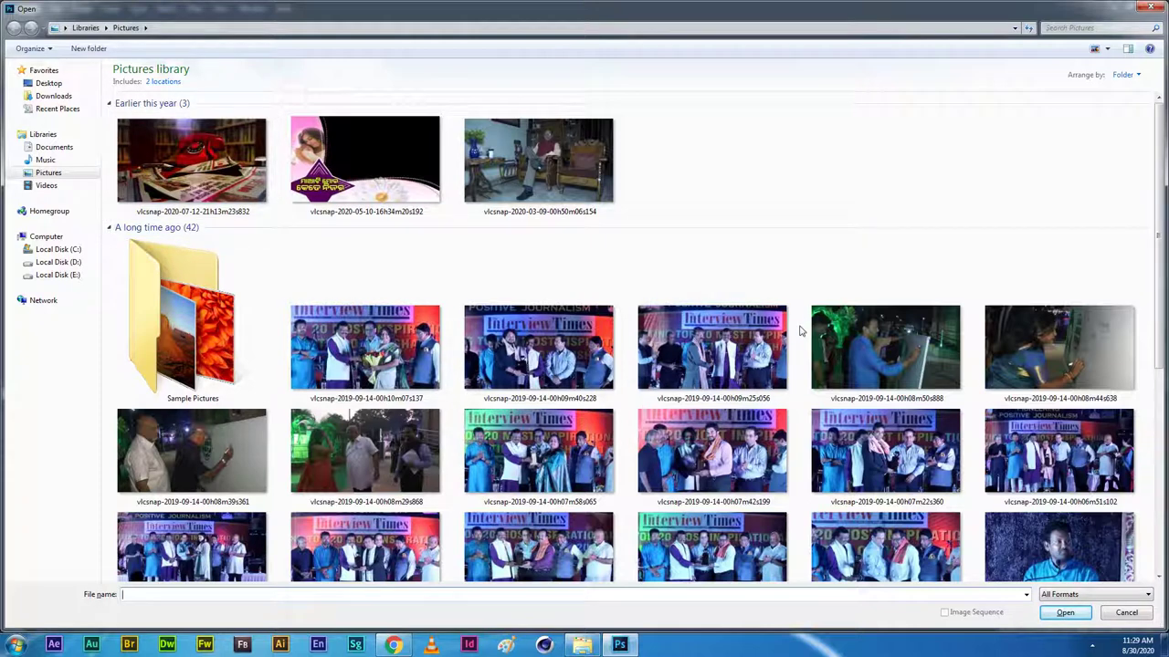
{"action": "scroll", "coordinate": [1157, 247], "scroll_direction": "down", "scroll_amount": 3}
{"action": "scroll", "coordinate": [1157, 246], "scroll_direction": "down", "scroll_amount": 3}
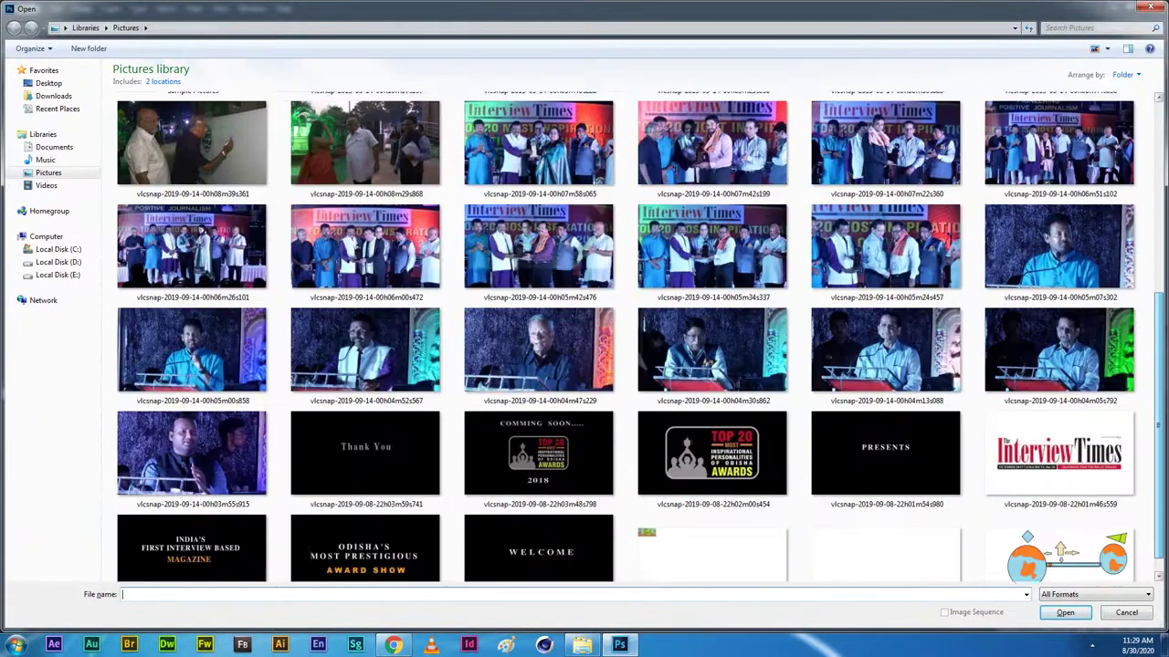
{"action": "left_click", "coordinate": [541, 303]}
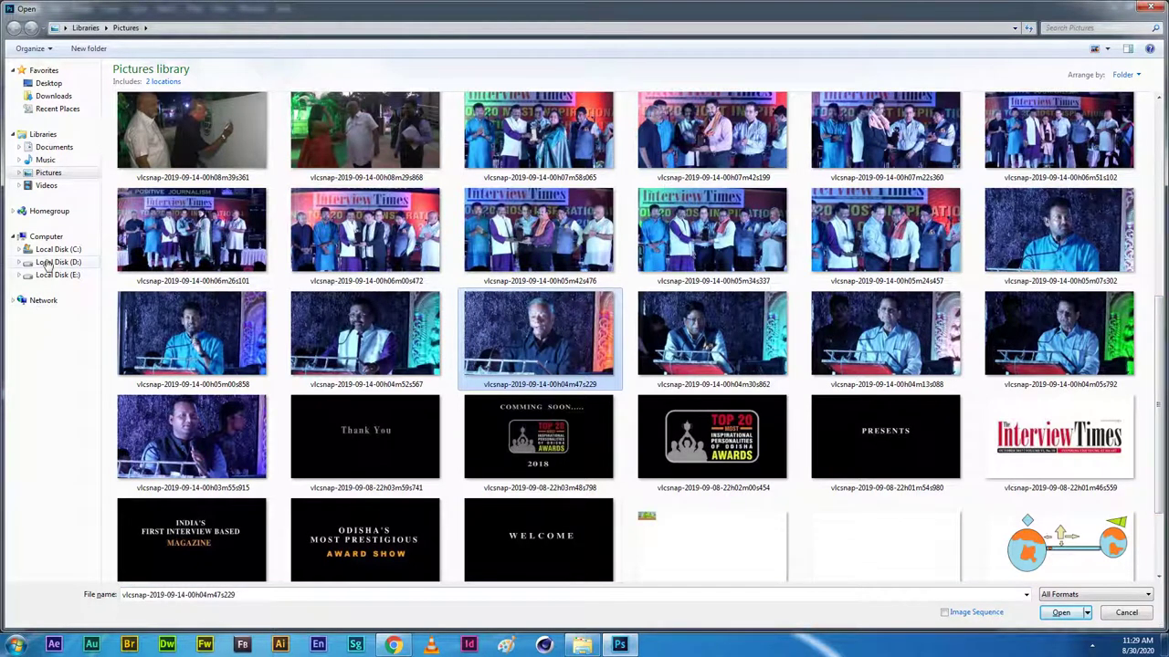
{"action": "left_click", "coordinate": [52, 263]}
{"action": "left_click", "coordinate": [59, 275]}
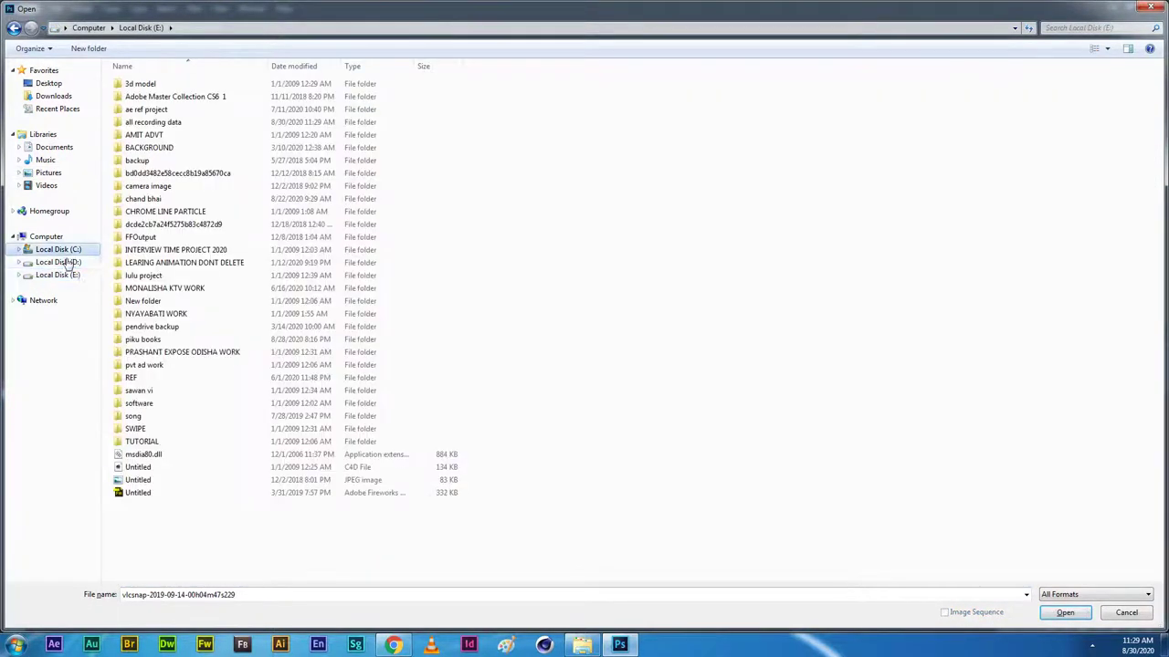
{"action": "left_click", "coordinate": [62, 250]}
{"action": "left_click", "coordinate": [49, 173]}
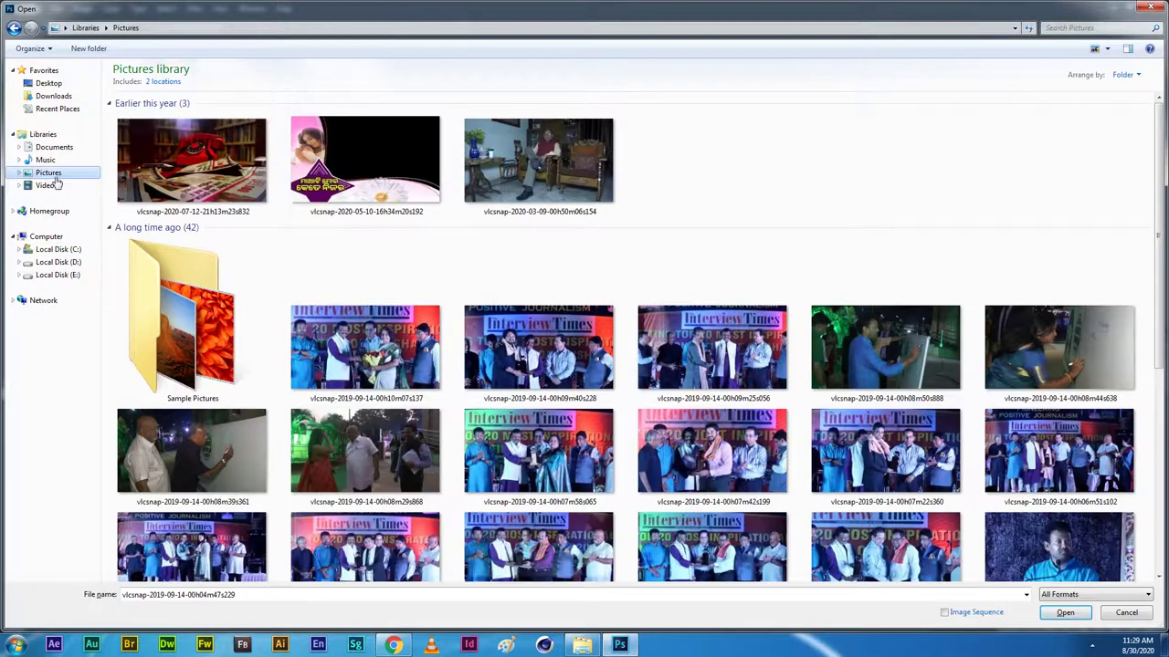
{"action": "left_click_drag", "start_coordinate": [1163, 308], "coordinate": [1163, 438]}
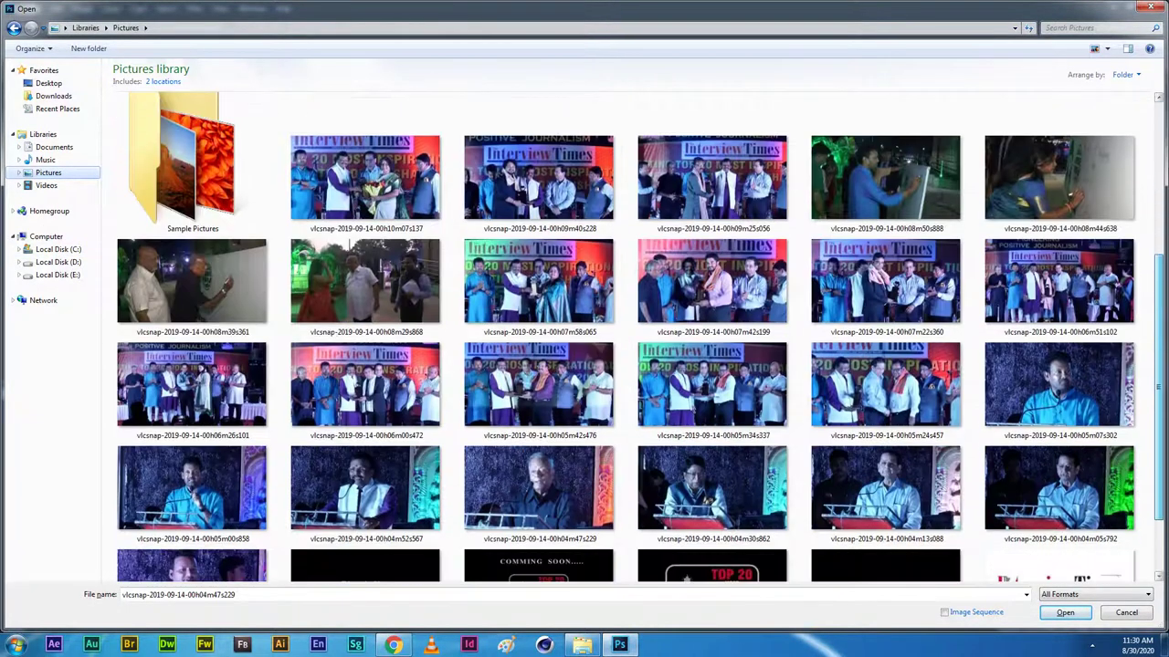
{"action": "left_click", "coordinate": [189, 484]}
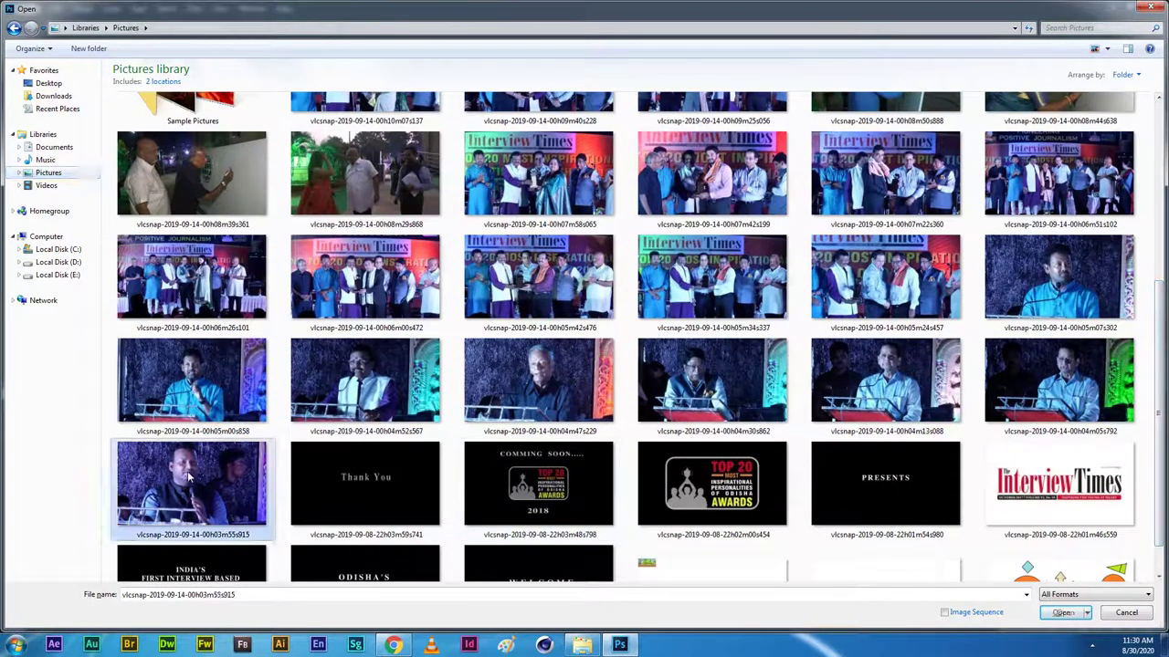
{"action": "left_click", "coordinate": [1061, 613]}
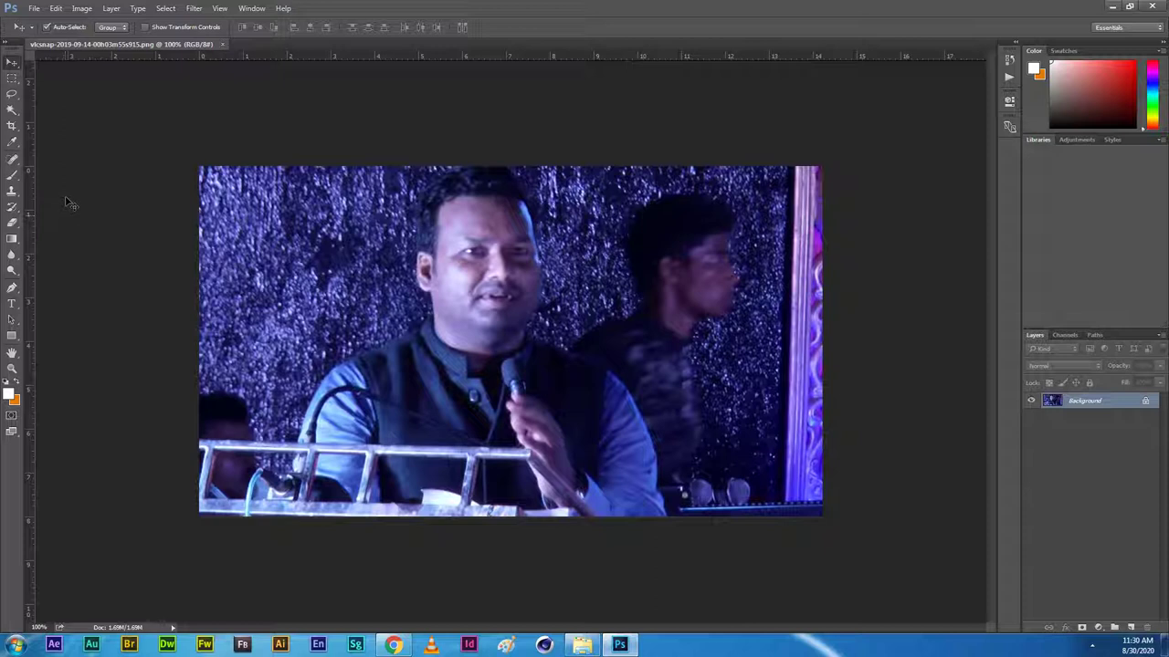
Crop the photo to 3 in × 4 in at 100 px/in, centred on the speaker.
{"action": "left_click", "coordinate": [12, 127]}
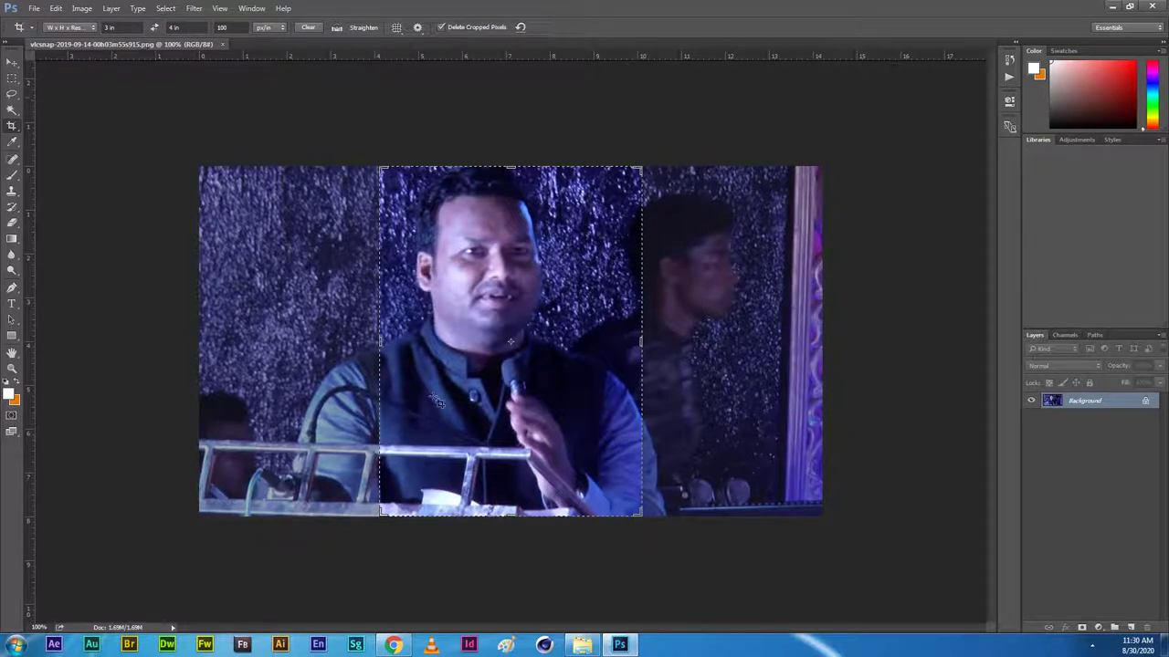
{"action": "left_click_drag", "start_coordinate": [531, 343], "coordinate": [533, 345]}
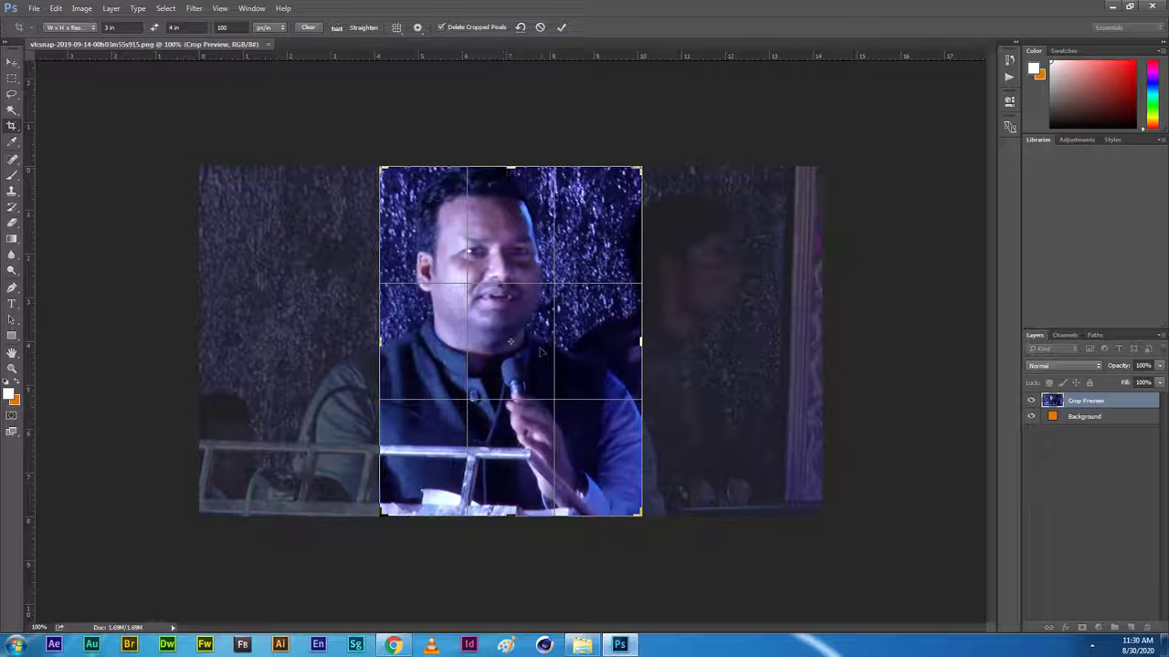
{"action": "left_click_drag", "start_coordinate": [554, 350], "coordinate": [566, 351]}
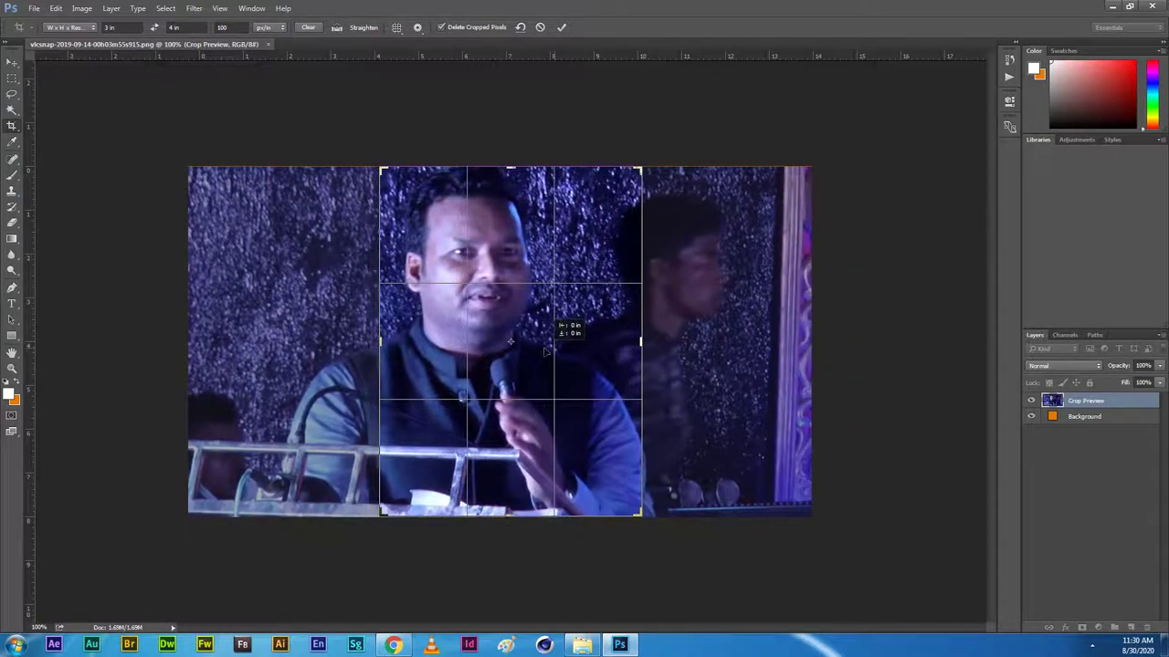
{"action": "left_click_drag", "start_coordinate": [566, 350], "coordinate": [560, 349]}
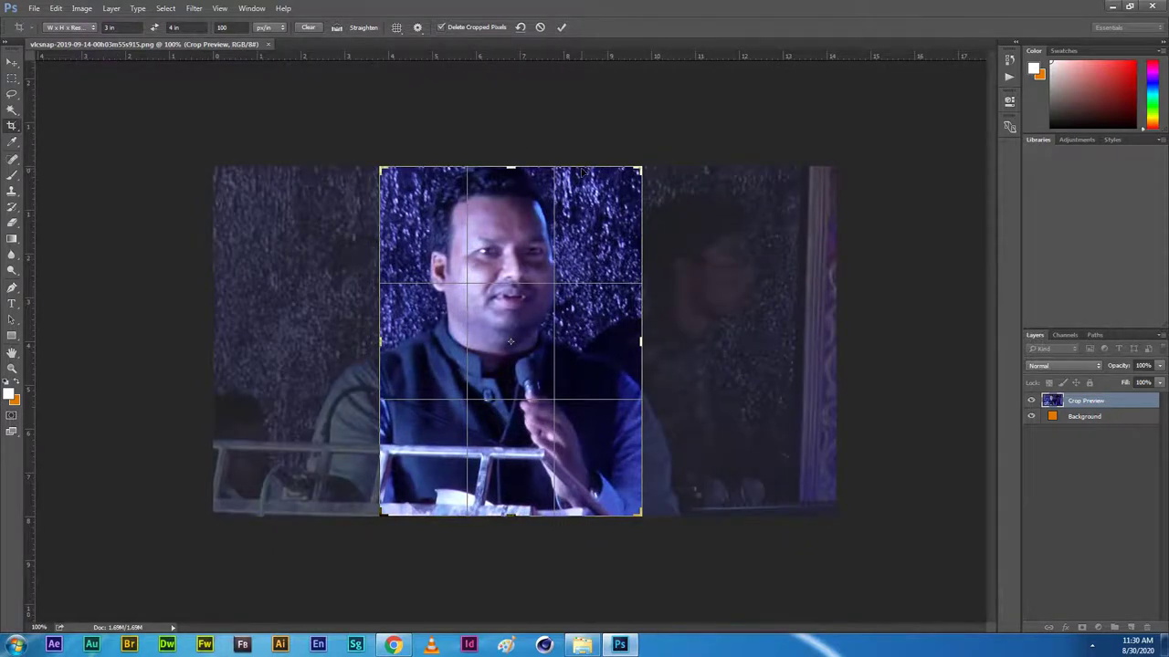
{"action": "key", "text": "Return"}
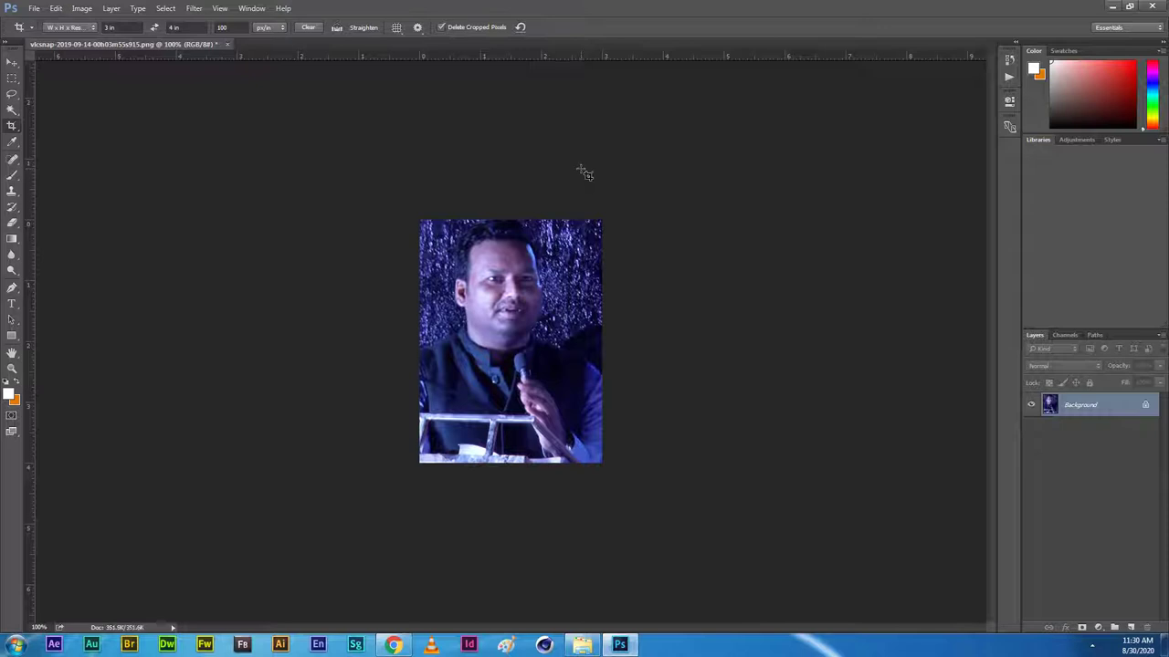
Create a new blank International Paper A4 document at 300 ppi.
{"action": "left_click", "coordinate": [12, 63]}
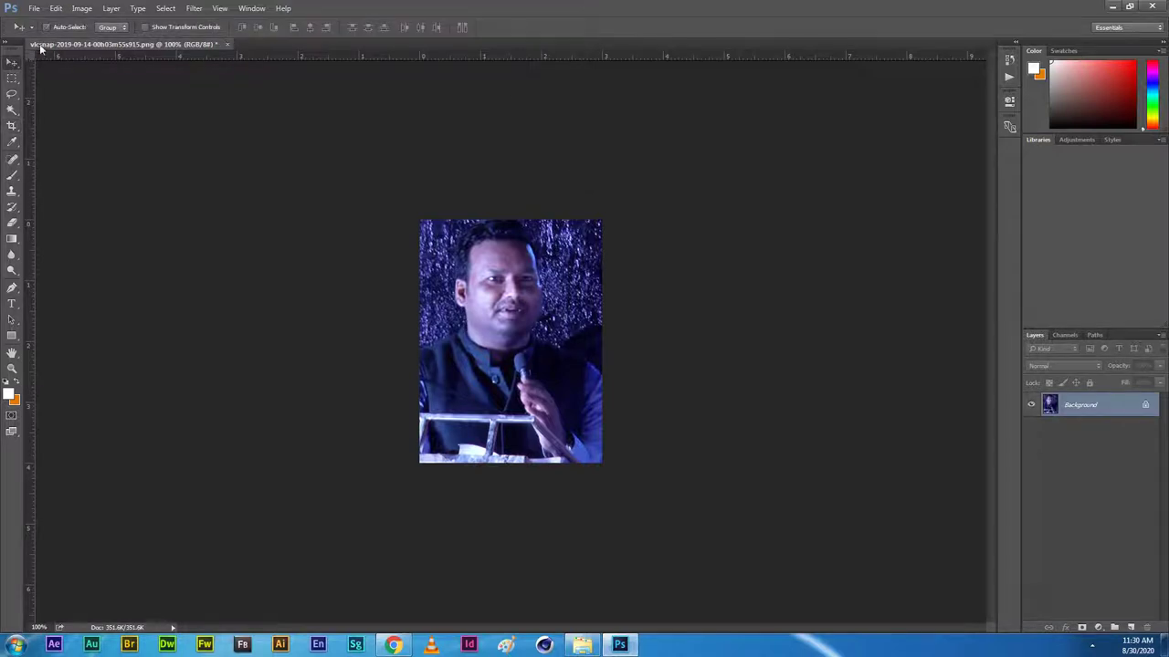
{"action": "key", "text": "ctrl+n"}
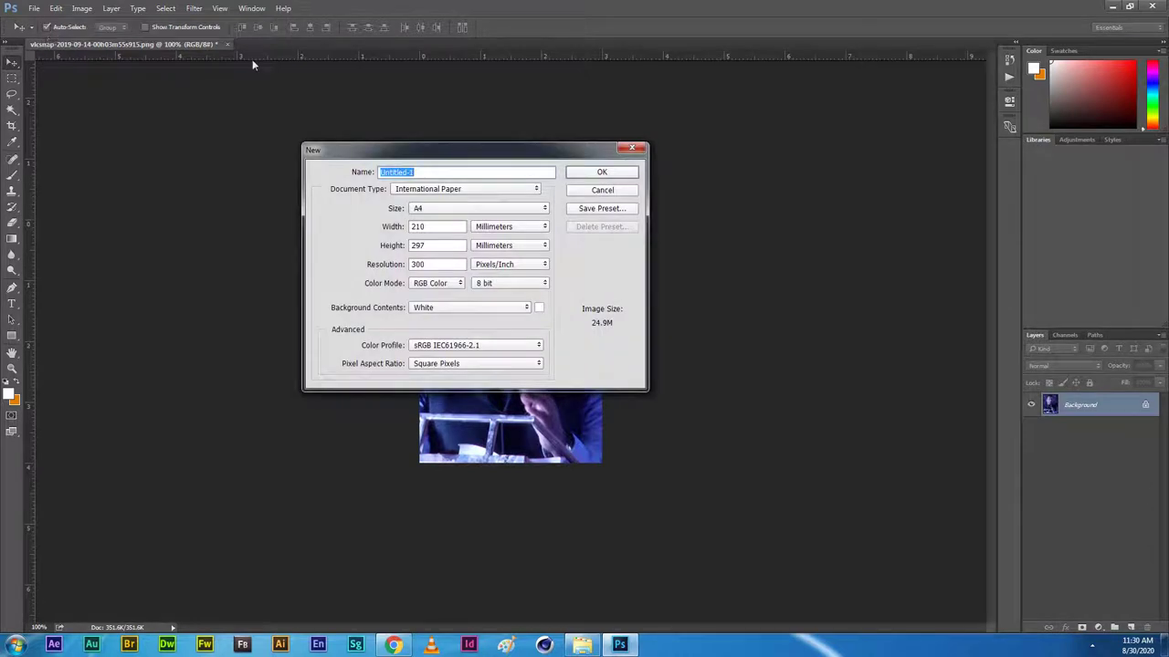
{"action": "left_click_drag", "start_coordinate": [406, 149], "coordinate": [567, 115]}
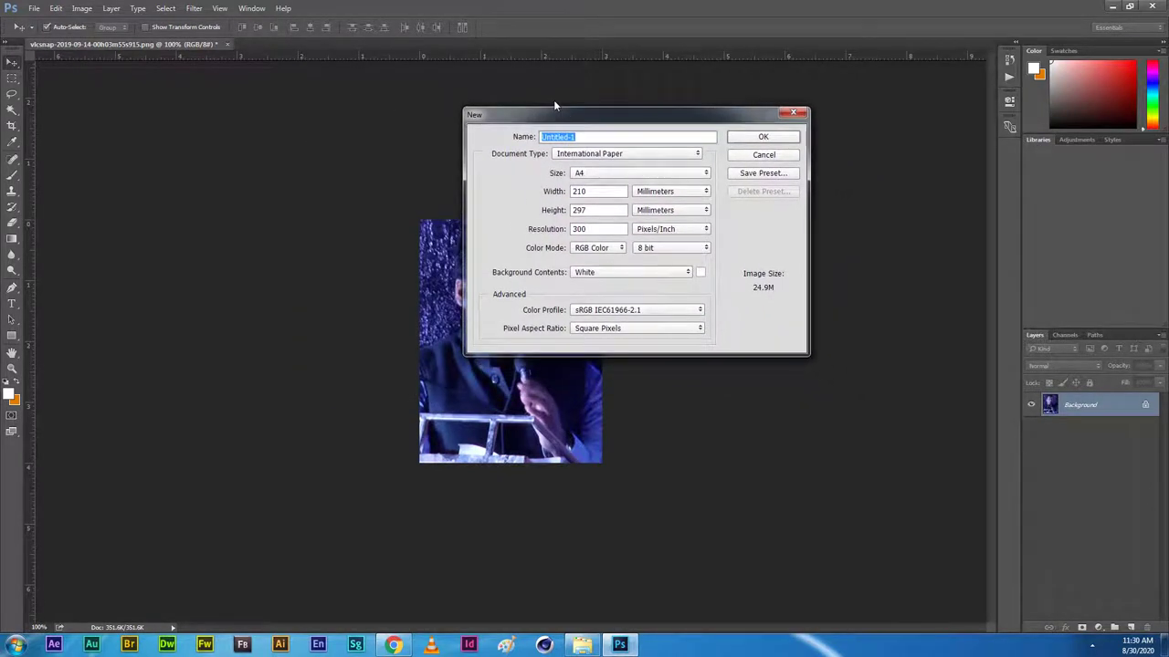
{"action": "left_click", "coordinate": [587, 155]}
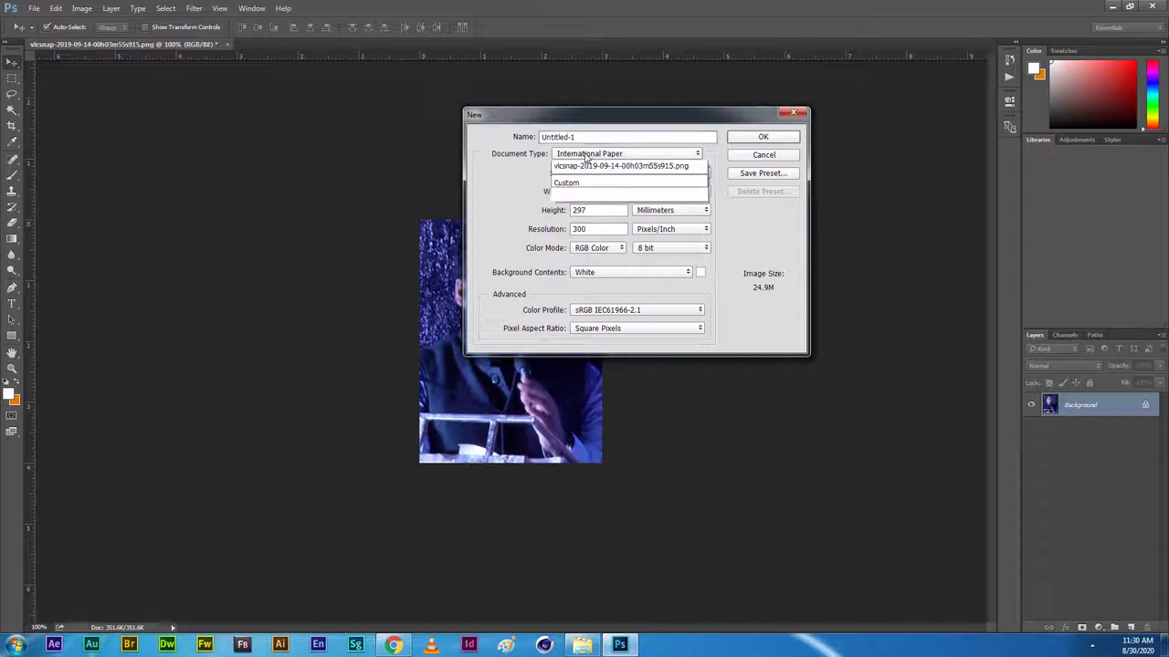
{"action": "left_click", "coordinate": [595, 199]}
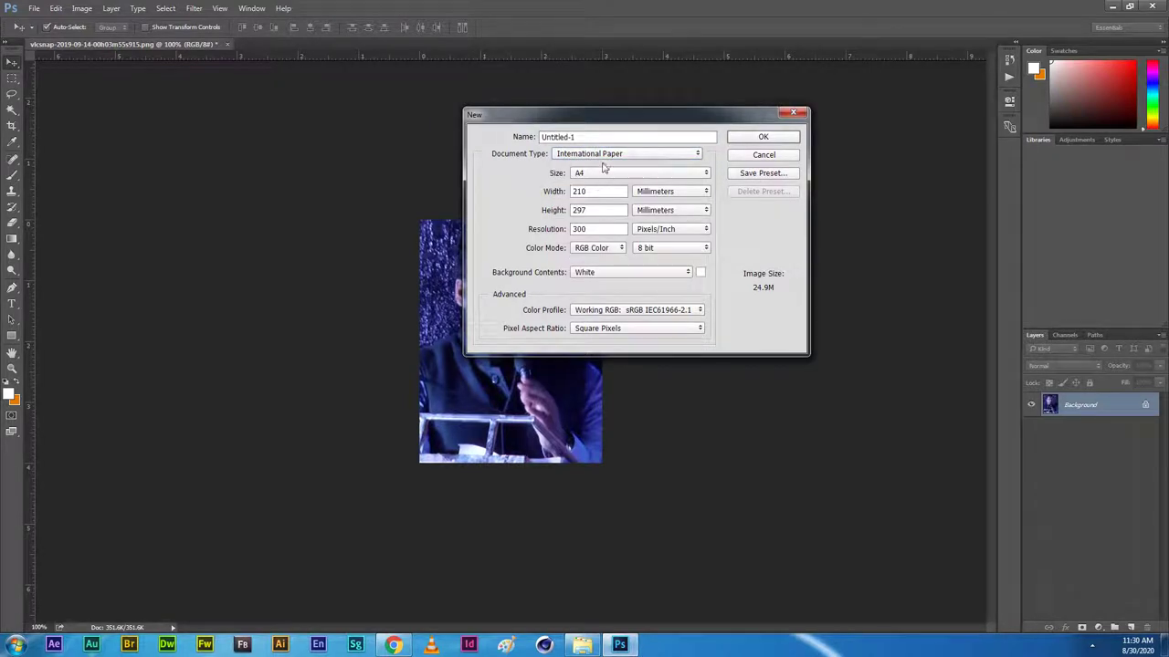
{"action": "left_click", "coordinate": [762, 137]}
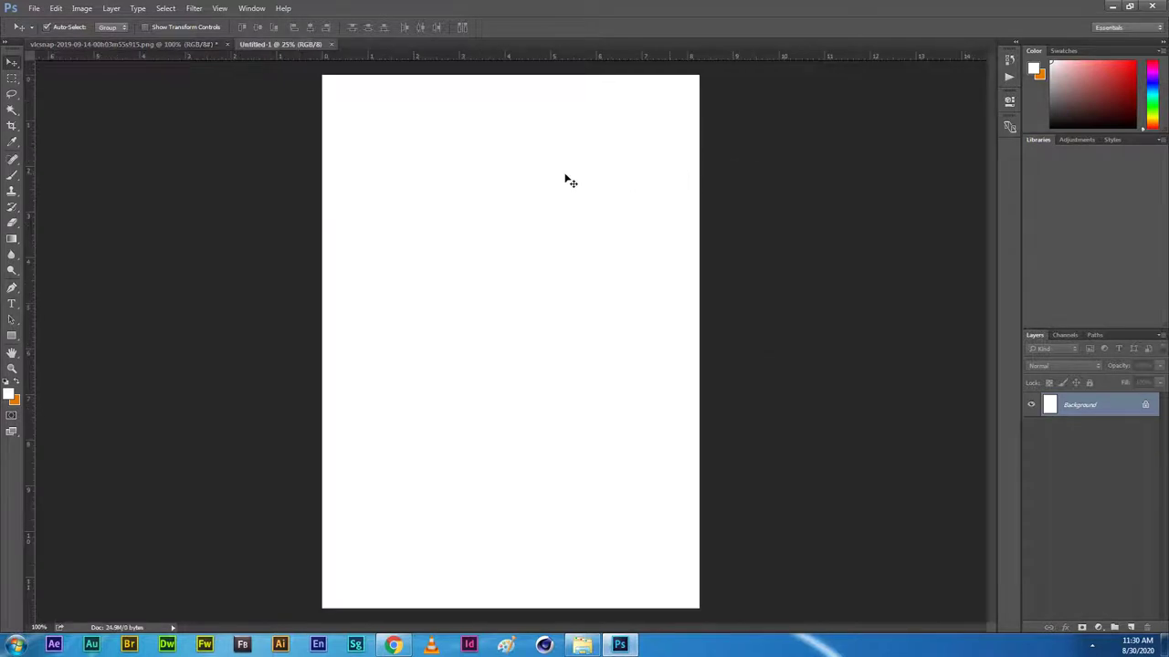
Float the document windows and drag a copy of the cropped photo to the A4 sheet's top-left.
{"action": "left_click_drag", "start_coordinate": [292, 43], "coordinate": [300, 95]}
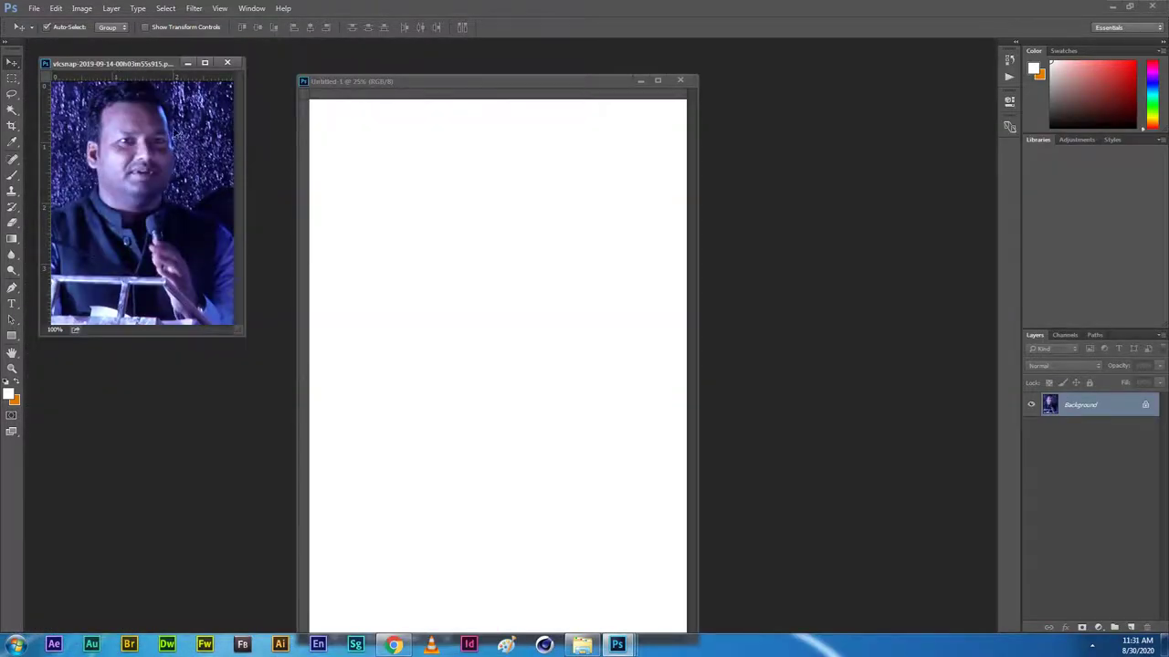
{"action": "mouse_move", "coordinate": [179, 137]}
{"action": "left_mouse_down"}
{"action": "mouse_move", "coordinate": [425, 159]}
{"action": "mouse_move", "coordinate": [350, 133]}
{"action": "left_mouse_up"}
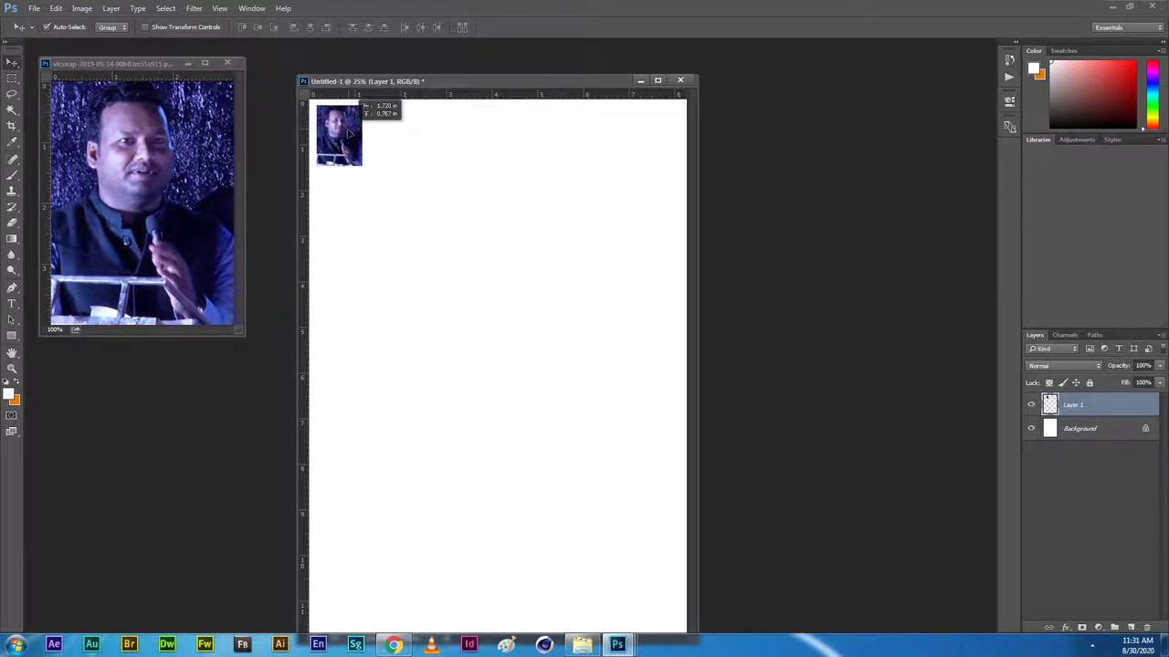
{"action": "left_click_drag", "start_coordinate": [350, 133], "coordinate": [348, 133]}
{"action": "left_click", "coordinate": [183, 133]}
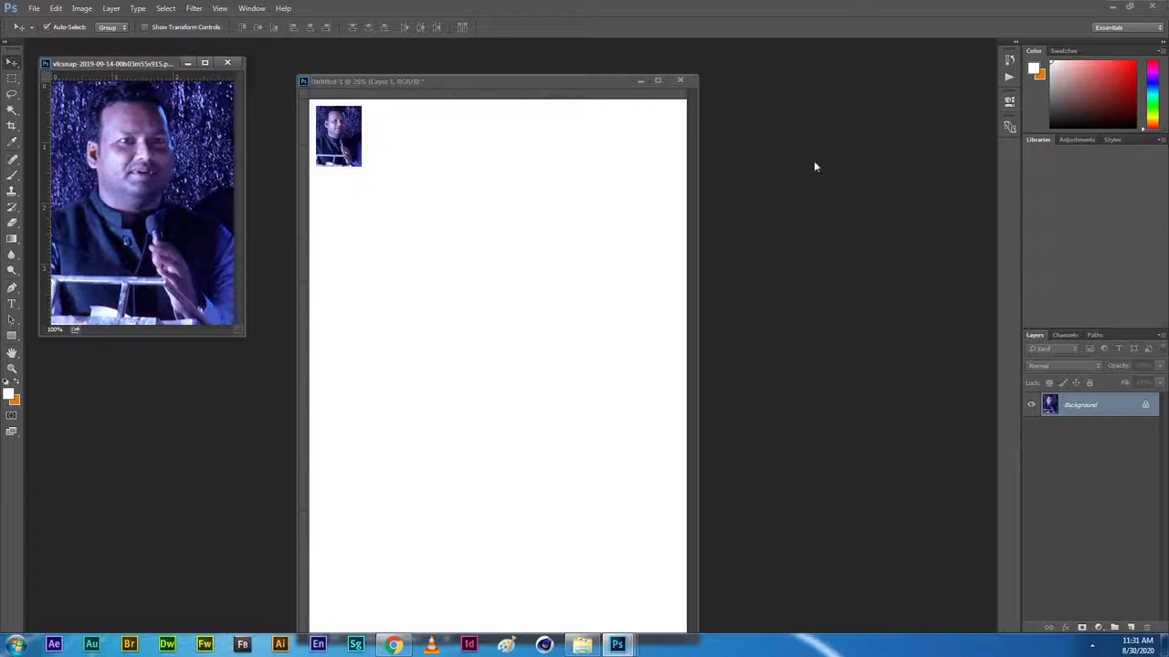
{"action": "left_click", "coordinate": [248, 9]}
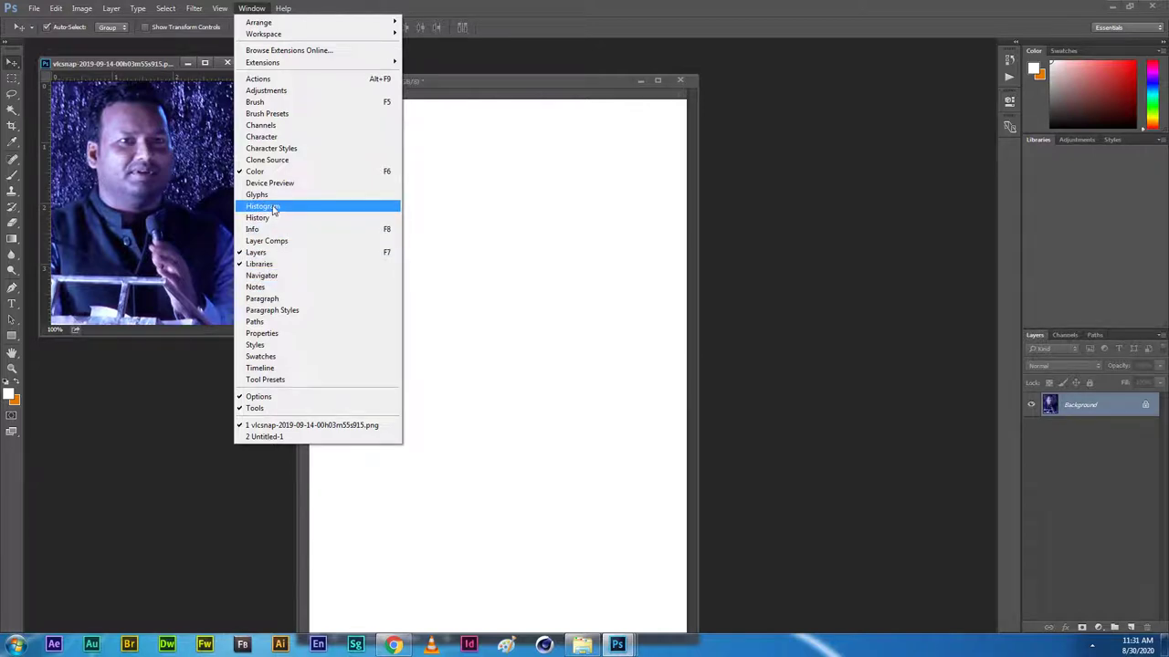
In the Actions panel, create a new action set named 'passport size photo'.
{"action": "left_click", "coordinate": [278, 83]}
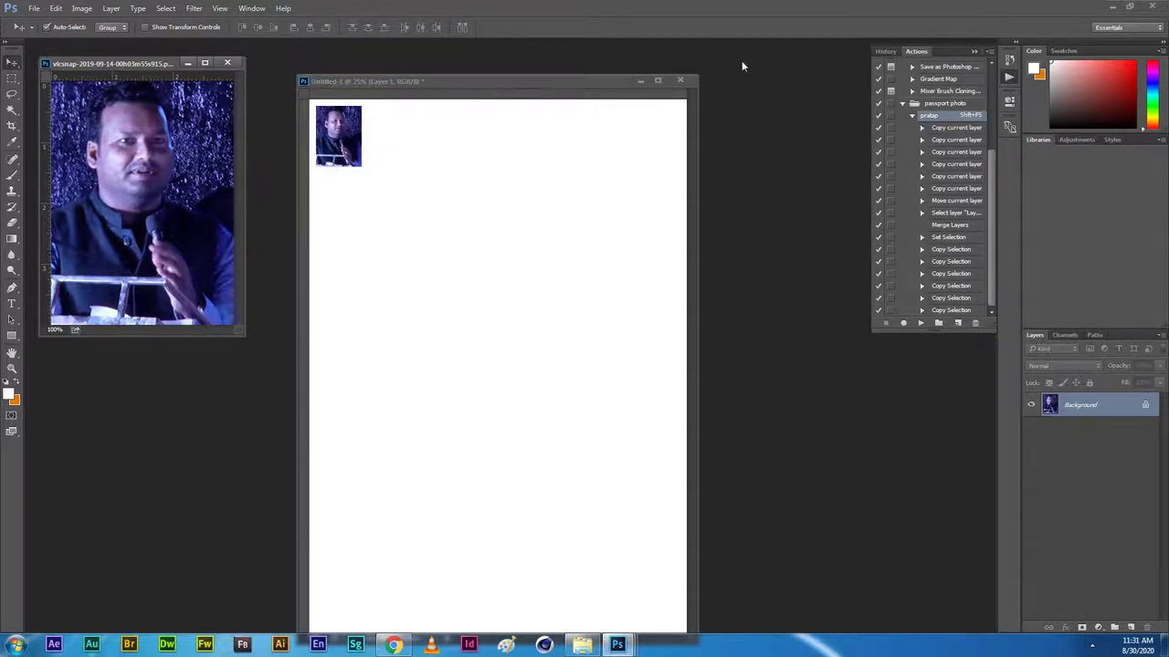
{"action": "left_click", "coordinate": [989, 51]}
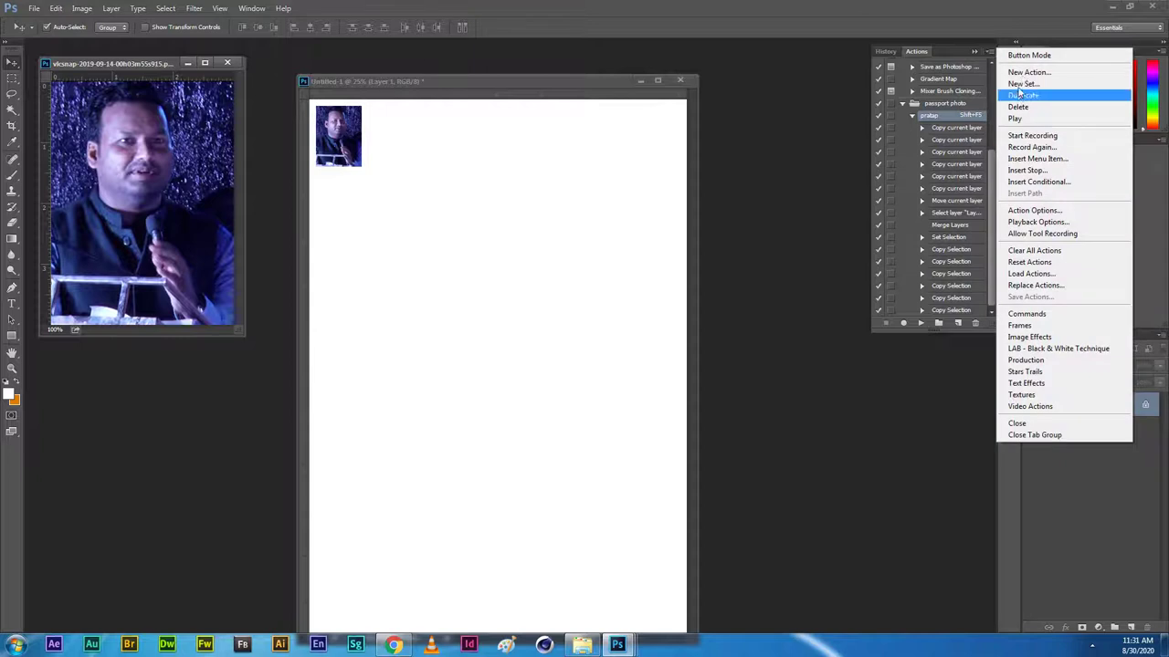
{"action": "left_click", "coordinate": [1022, 83]}
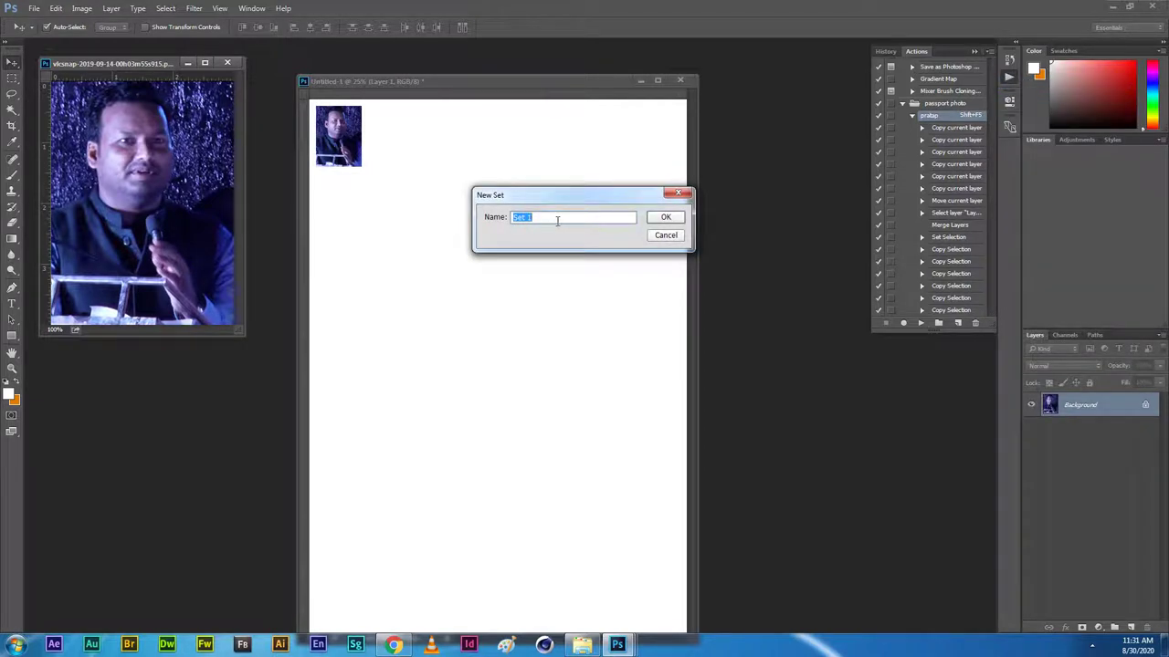
{"action": "type", "text": "port "}
{"action": "type", "text": "size photo"}
{"action": "left_click", "coordinate": [666, 217]}
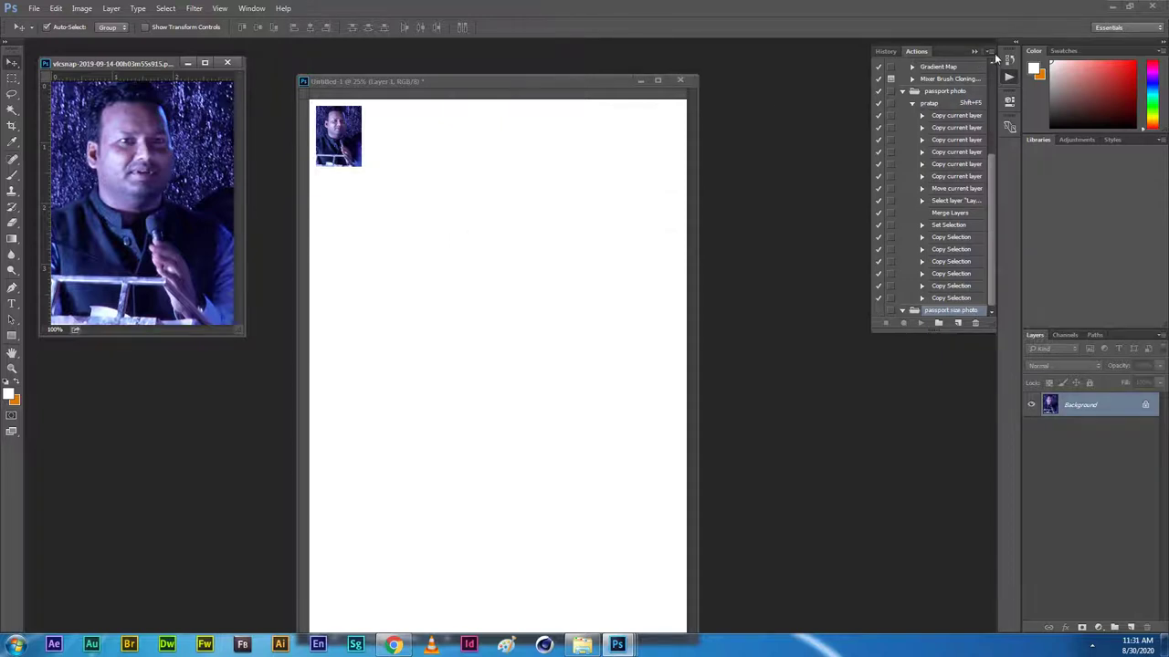
Add a new action with a Control+F2 shortcut, start recording, and switch to the Untitled-1 sheet.
{"action": "left_click", "coordinate": [990, 52]}
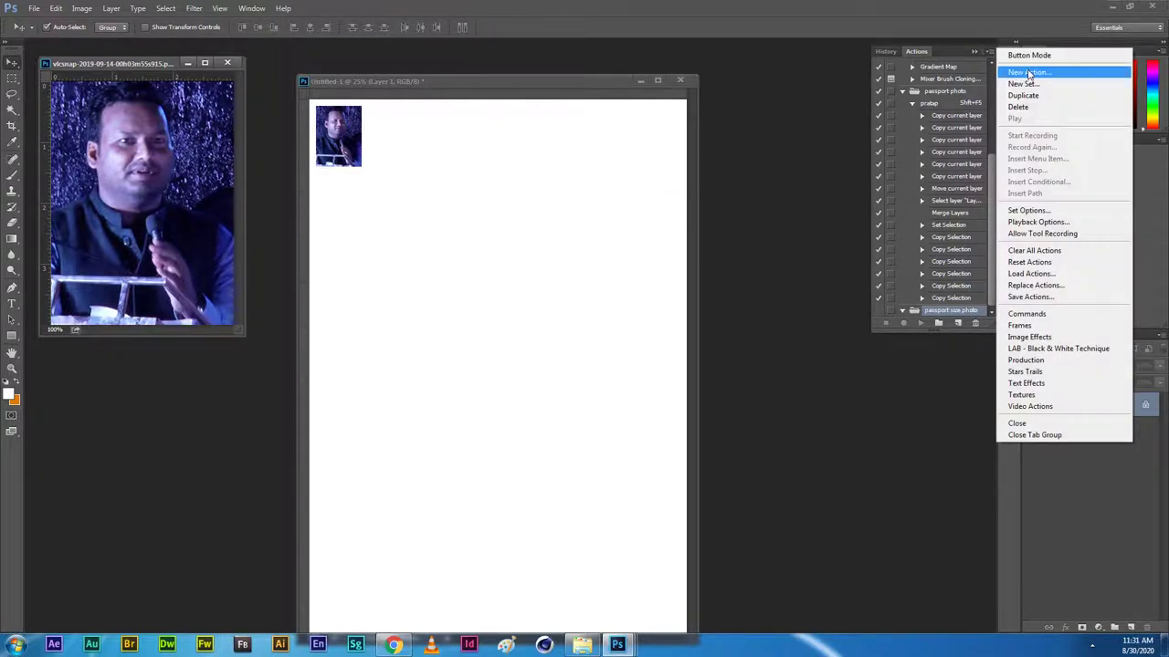
{"action": "left_click", "coordinate": [1029, 73]}
{"action": "left_click_drag", "start_coordinate": [557, 195], "coordinate": [632, 253]}
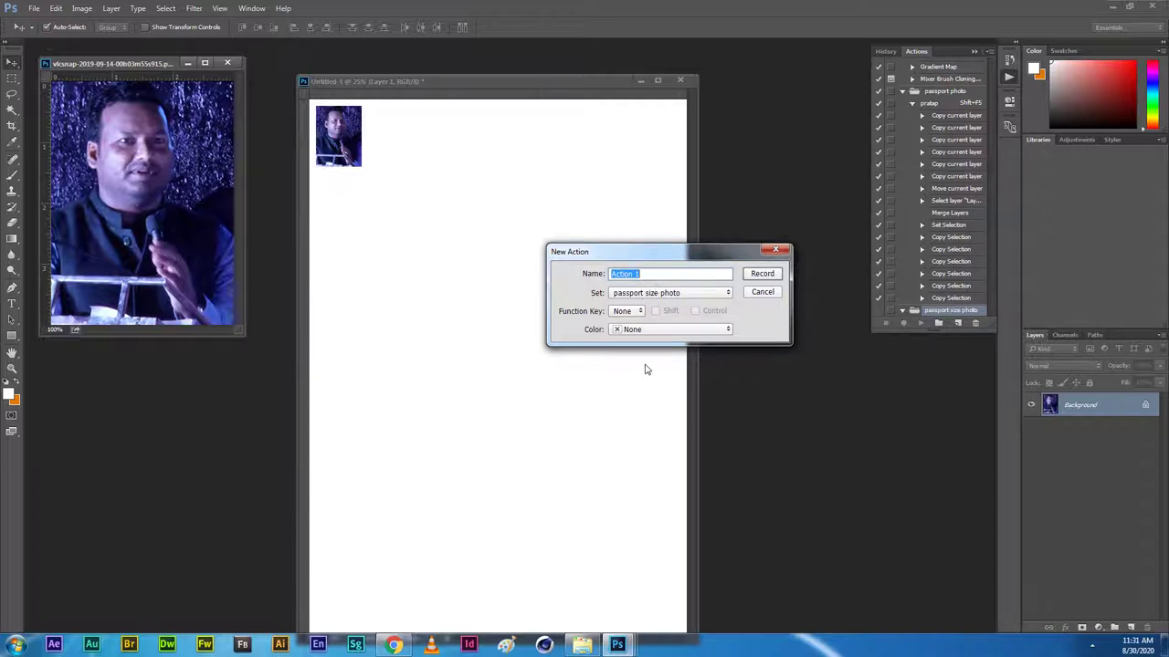
{"action": "type", "text": "dibya"}
{"action": "left_click", "coordinate": [621, 313]}
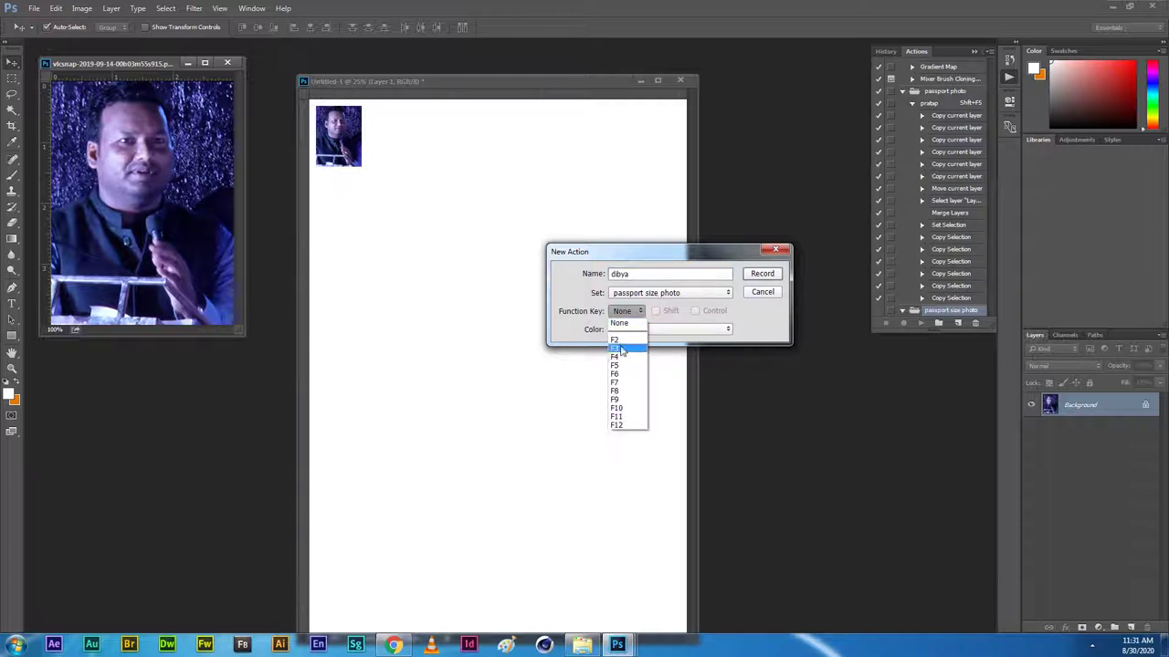
{"action": "left_click", "coordinate": [618, 340]}
{"action": "left_click", "coordinate": [708, 314]}
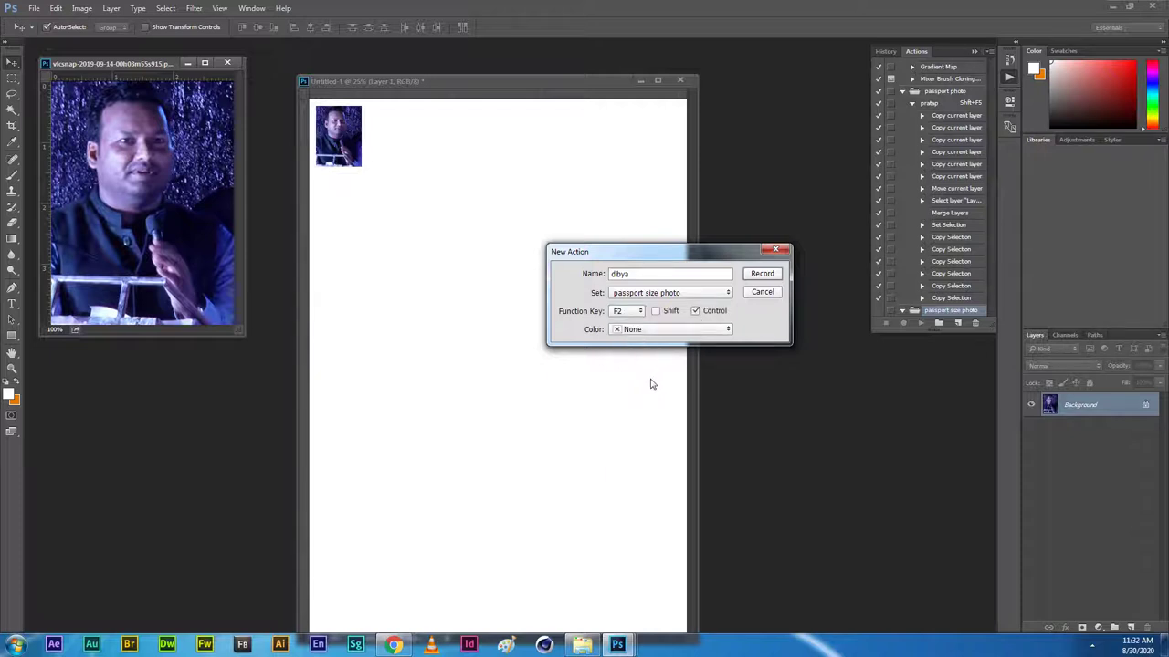
{"action": "left_click", "coordinate": [765, 274]}
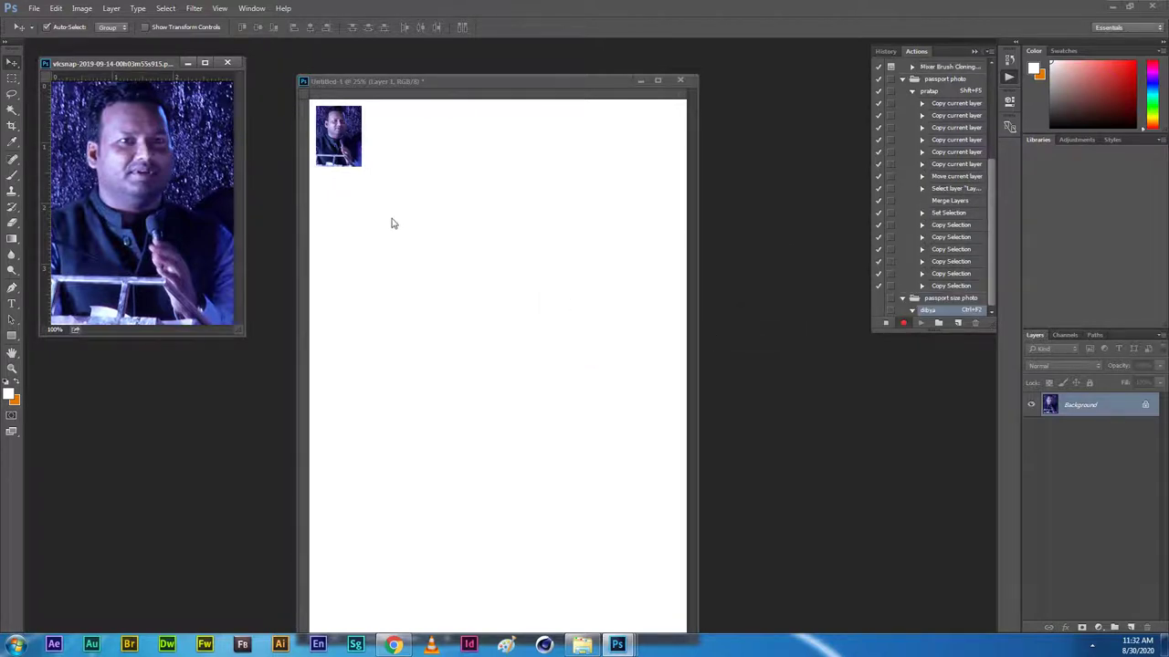
{"action": "key", "text": "ctrl+Tab"}
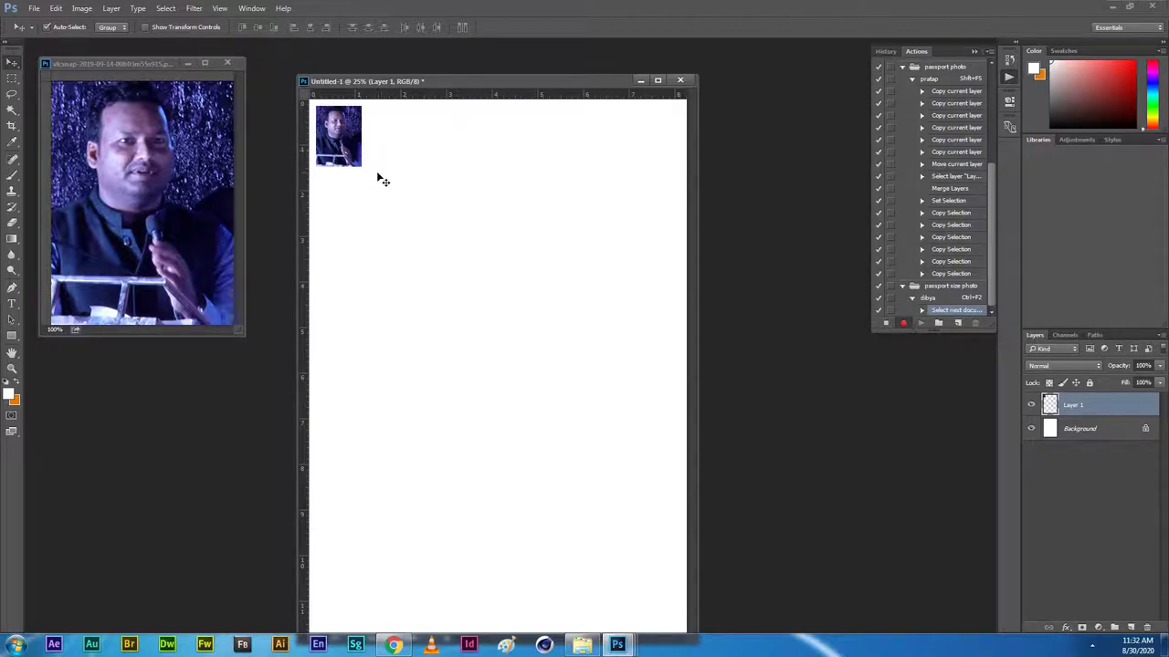
Alt-drag the portrait rightward to build a row of seven copies across the sheet's top.
{"action": "left_click_drag", "start_coordinate": [332, 130], "coordinate": [378, 130]}
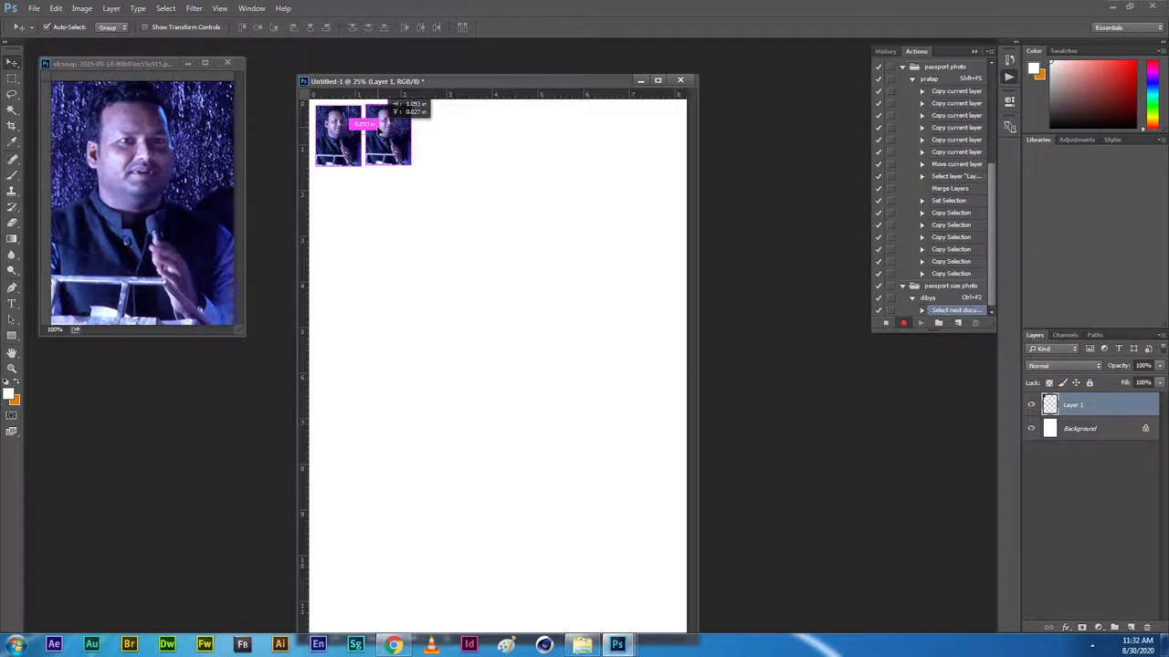
{"action": "left_click_drag", "start_coordinate": [378, 130], "coordinate": [378, 130]}
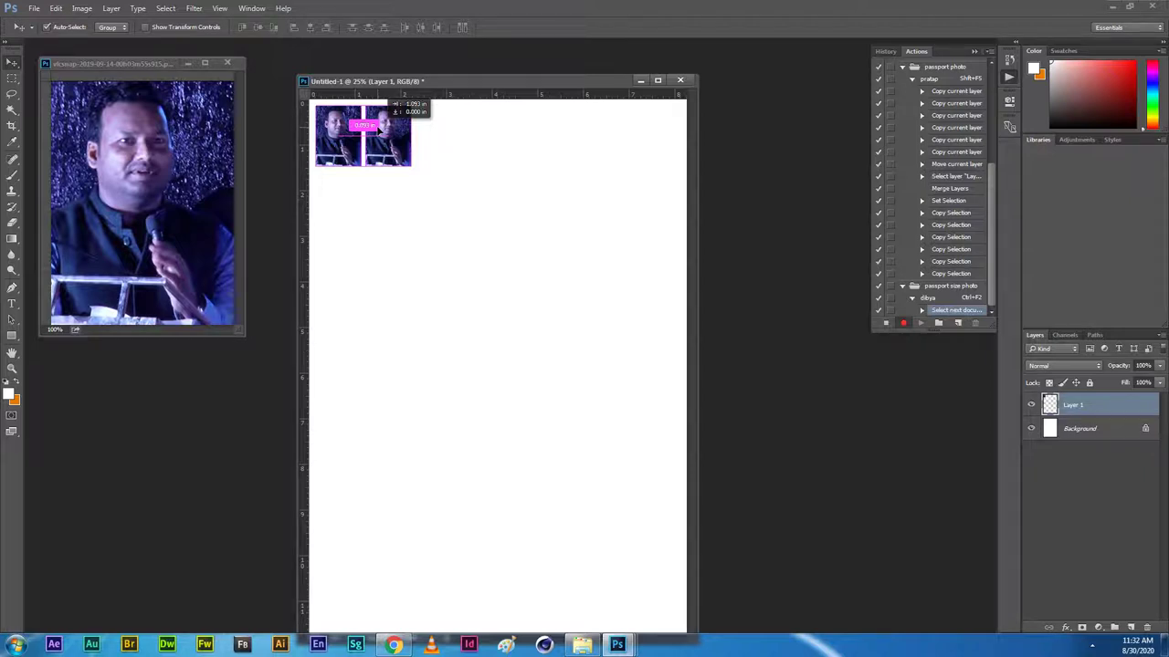
{"action": "left_click_drag", "start_coordinate": [378, 130], "coordinate": [378, 131]}
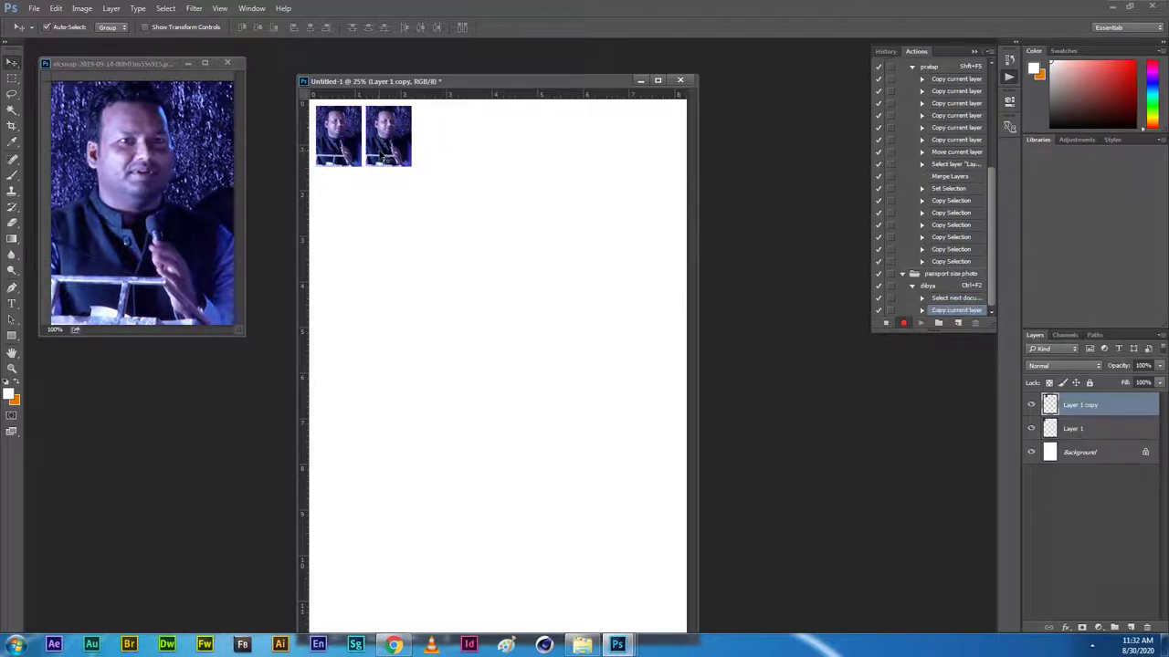
{"action": "left_click_drag", "start_coordinate": [407, 138], "coordinate": [569, 150]}
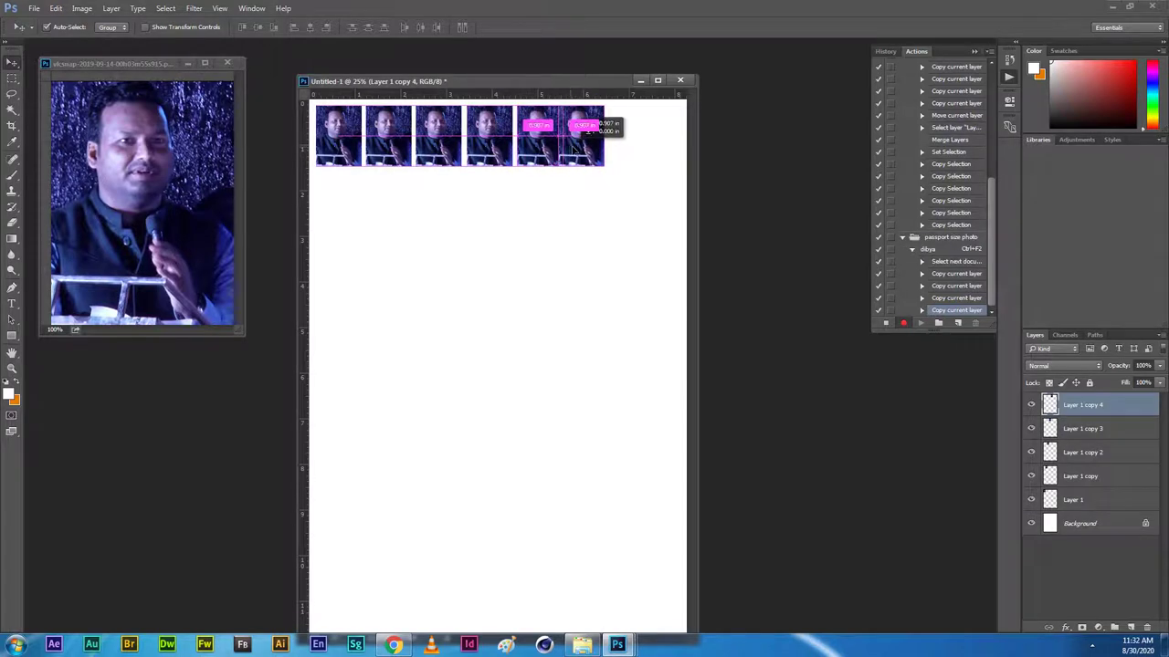
{"action": "mouse_move", "coordinate": [568, 151]}
{"action": "left_mouse_down"}
{"action": "mouse_move", "coordinate": [575, 177]}
{"action": "mouse_move", "coordinate": [584, 153]}
{"action": "mouse_move", "coordinate": [639, 155]}
{"action": "left_mouse_up"}
Select the photo layers and nudge the row of seven portraits slightly right.
{"action": "left_click", "coordinate": [1080, 549], "text": "shift"}
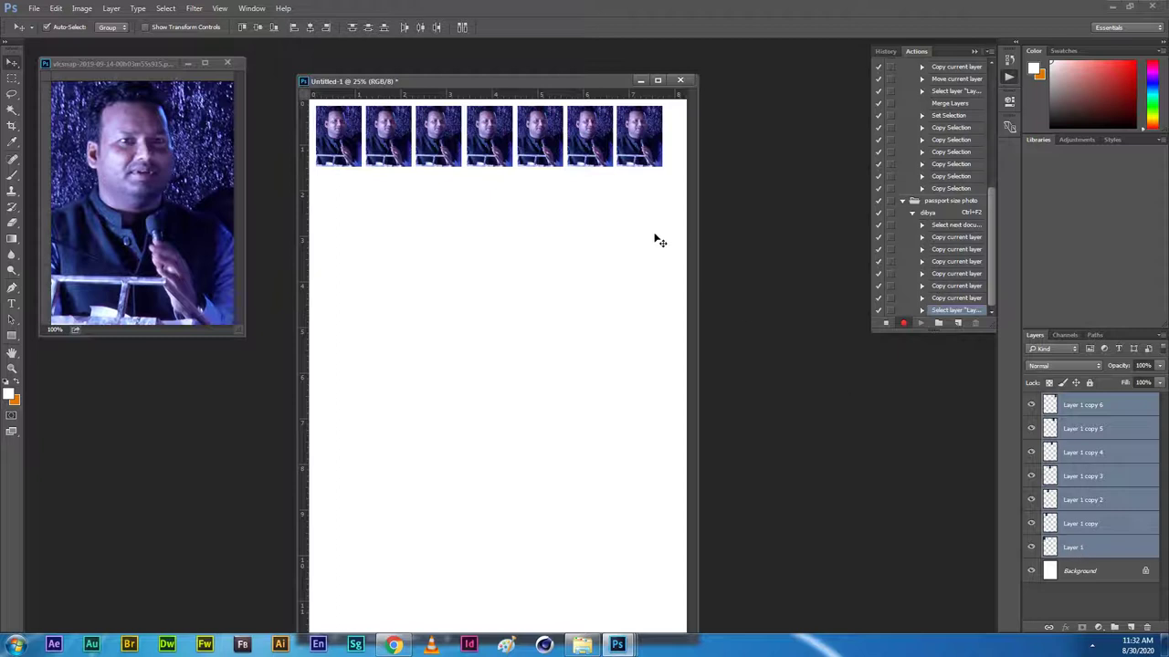
{"action": "left_click_drag", "start_coordinate": [541, 146], "coordinate": [547, 147]}
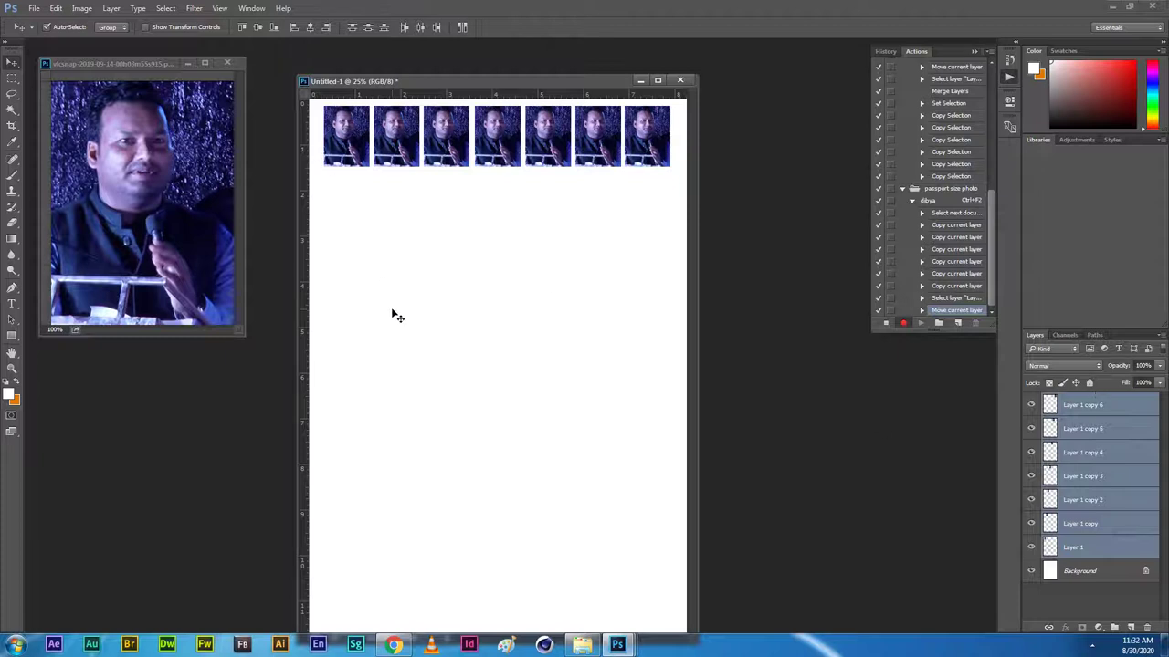
{"action": "left_click", "coordinate": [1080, 571]}
{"action": "left_click", "coordinate": [1083, 548]}
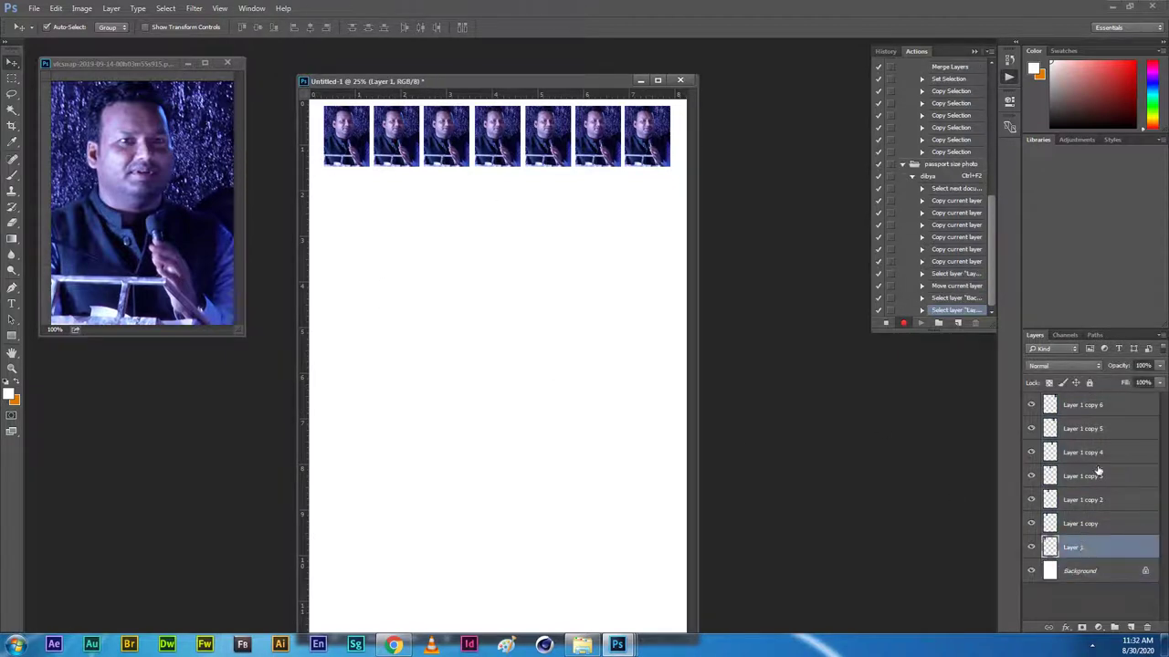
{"action": "left_click", "coordinate": [1095, 406], "text": "shift"}
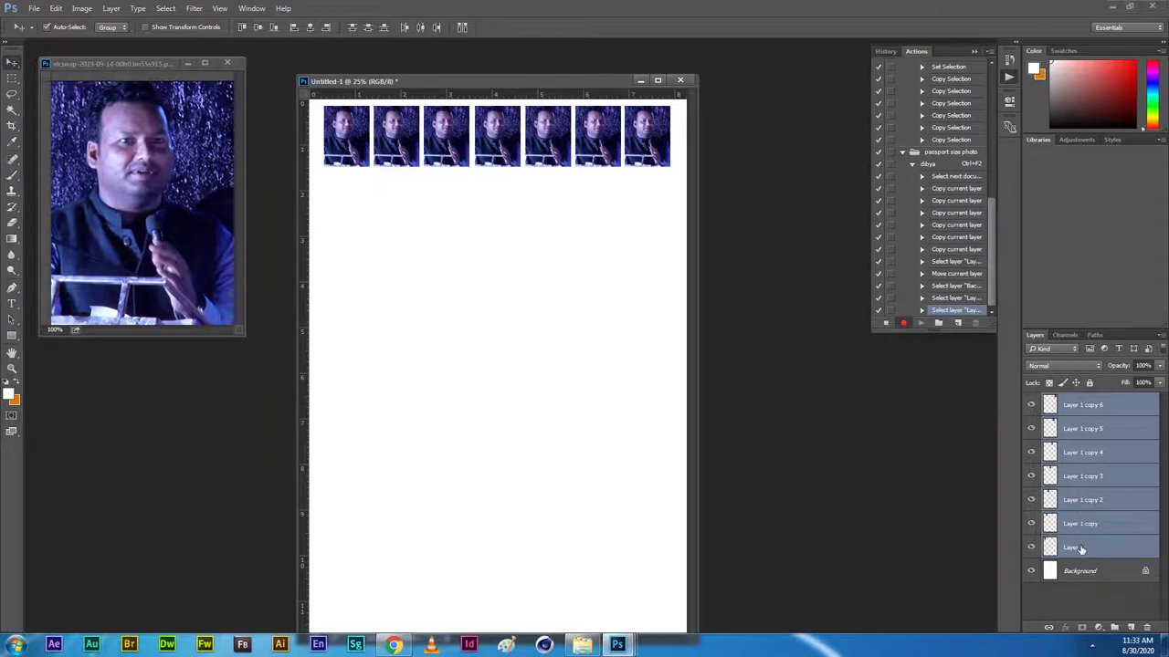
Merge Layer 1 through Layer 1 copy 6 into one layer and toggle its visibility to check it.
{"action": "left_click", "coordinate": [1080, 547]}
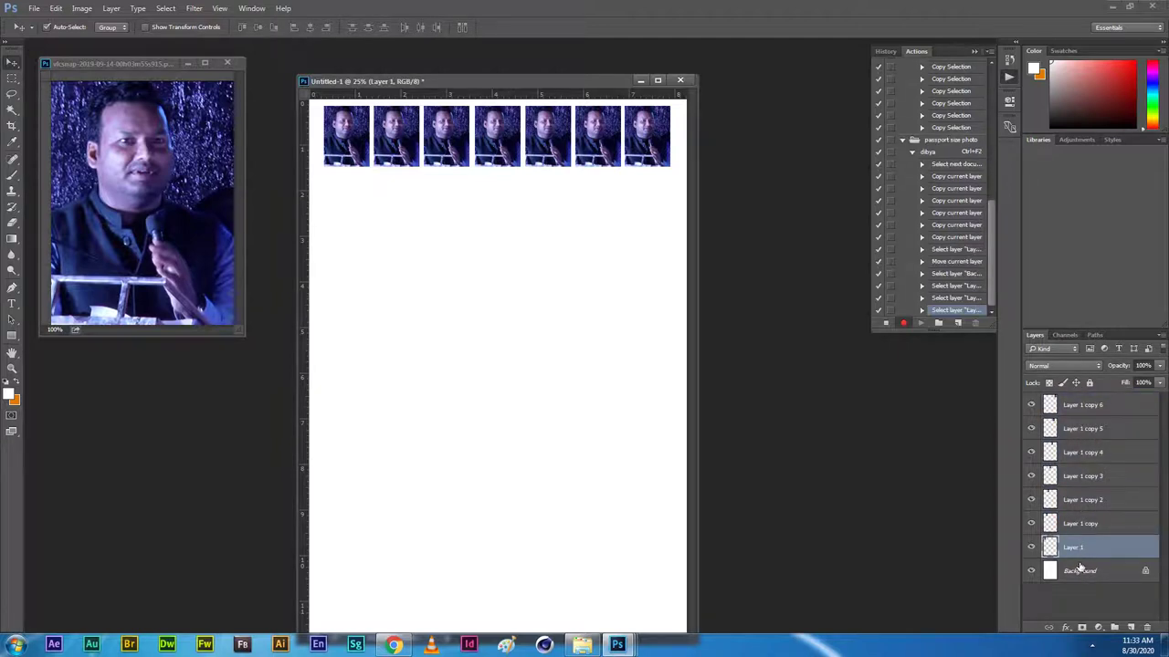
{"action": "left_click", "coordinate": [1081, 524], "text": "ctrl"}
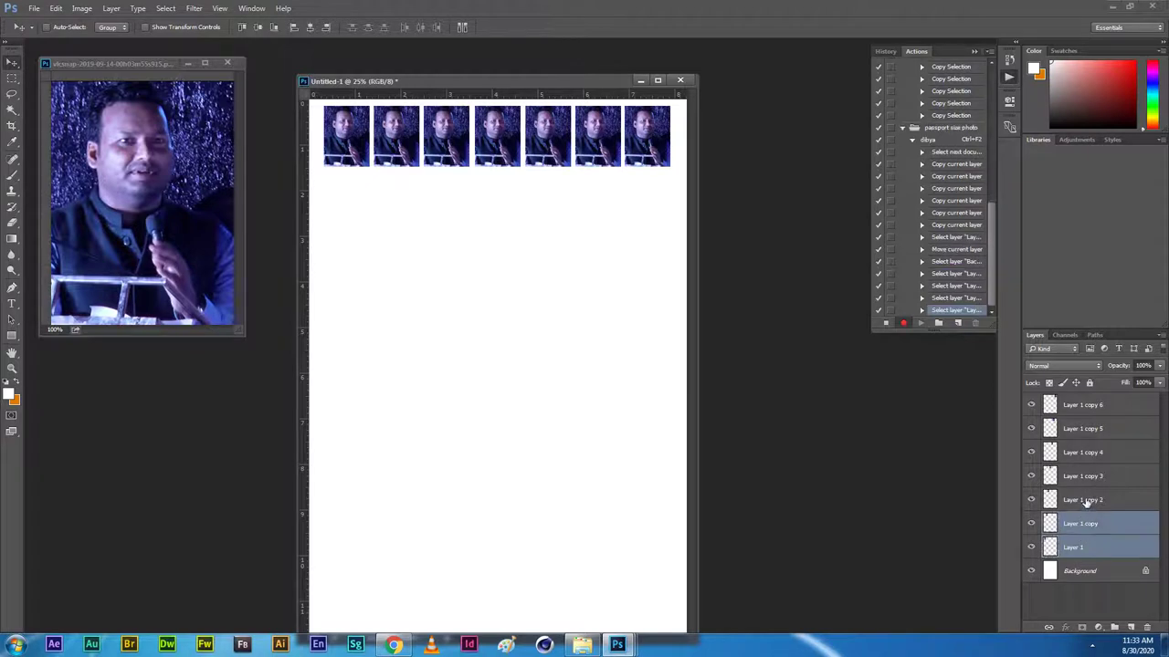
{"action": "left_click", "coordinate": [1086, 500], "text": "ctrl"}
{"action": "left_click", "coordinate": [1092, 477], "text": "ctrl"}
{"action": "left_click", "coordinate": [1088, 453], "text": "ctrl"}
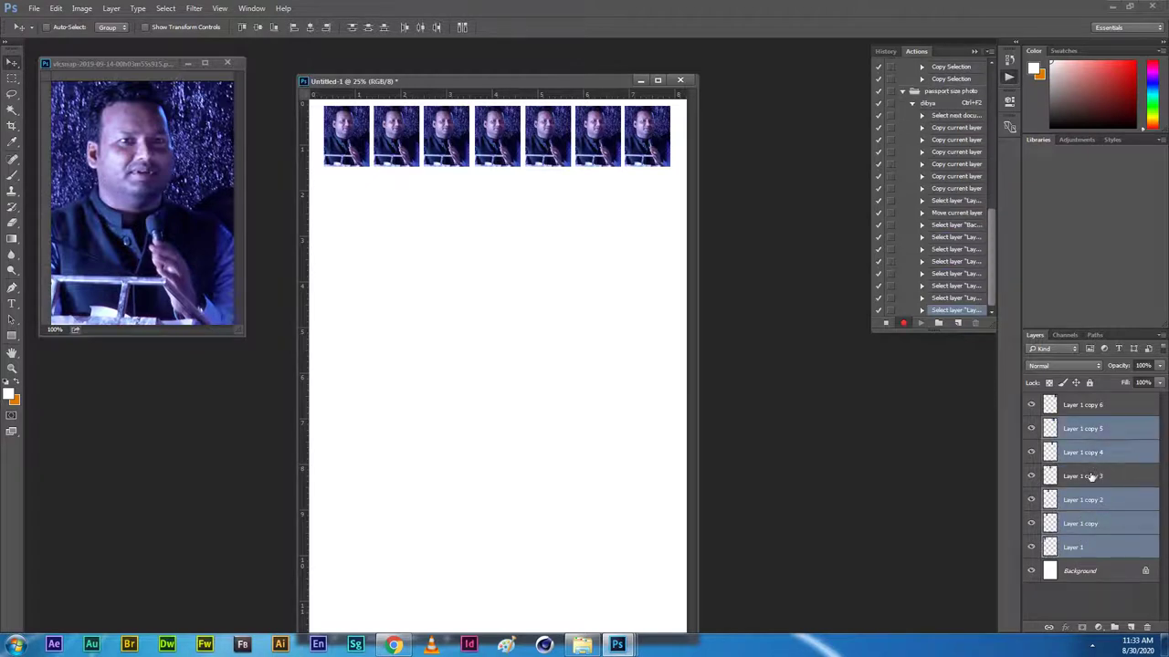
{"action": "left_click", "coordinate": [1086, 428], "text": "ctrl"}
{"action": "left_click", "coordinate": [1085, 410], "text": "ctrl"}
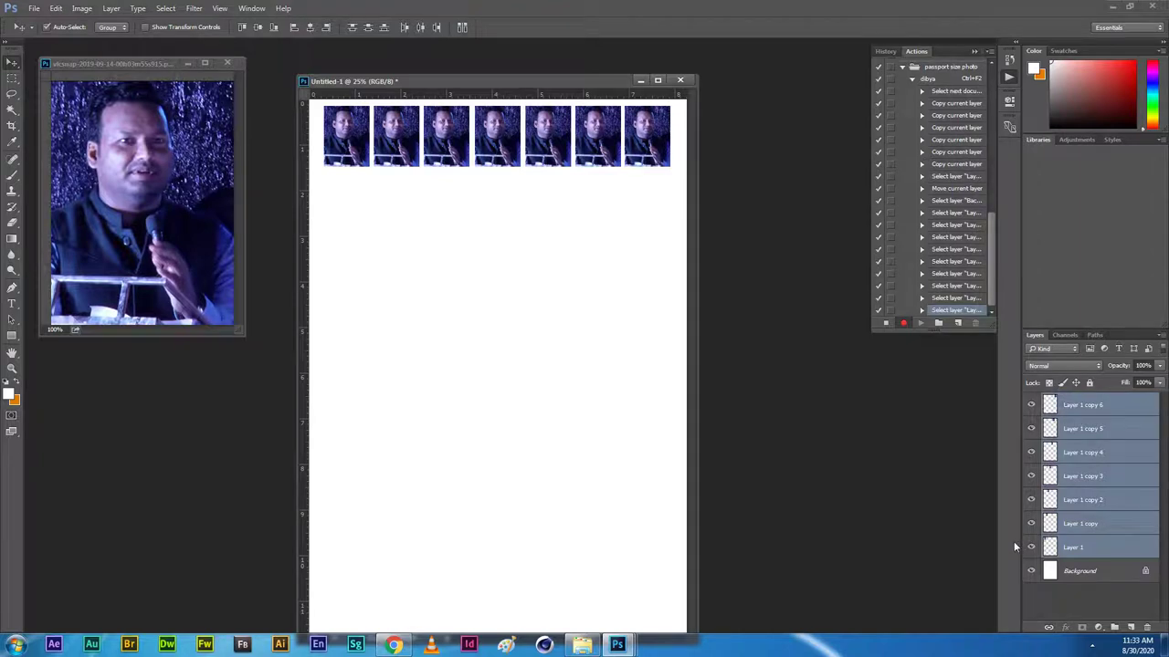
{"action": "key", "text": "ctrl+e"}
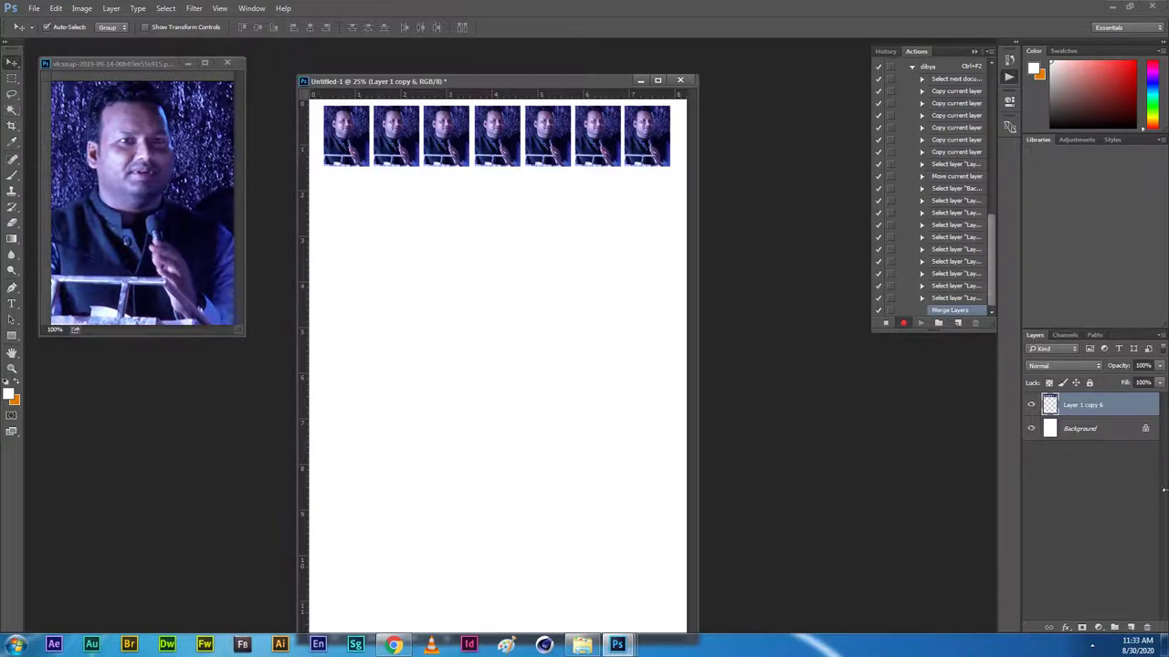
{"action": "left_click", "coordinate": [1032, 405]}
{"action": "left_click", "coordinate": [1032, 406]}
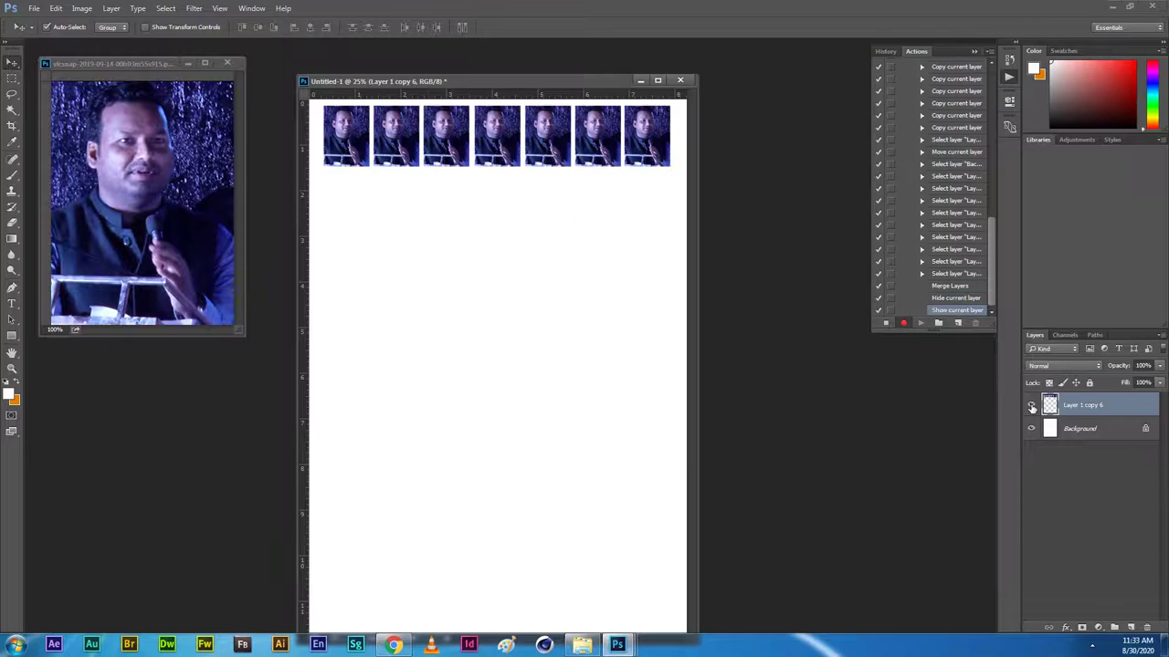
{"action": "left_click", "coordinate": [11, 79]}
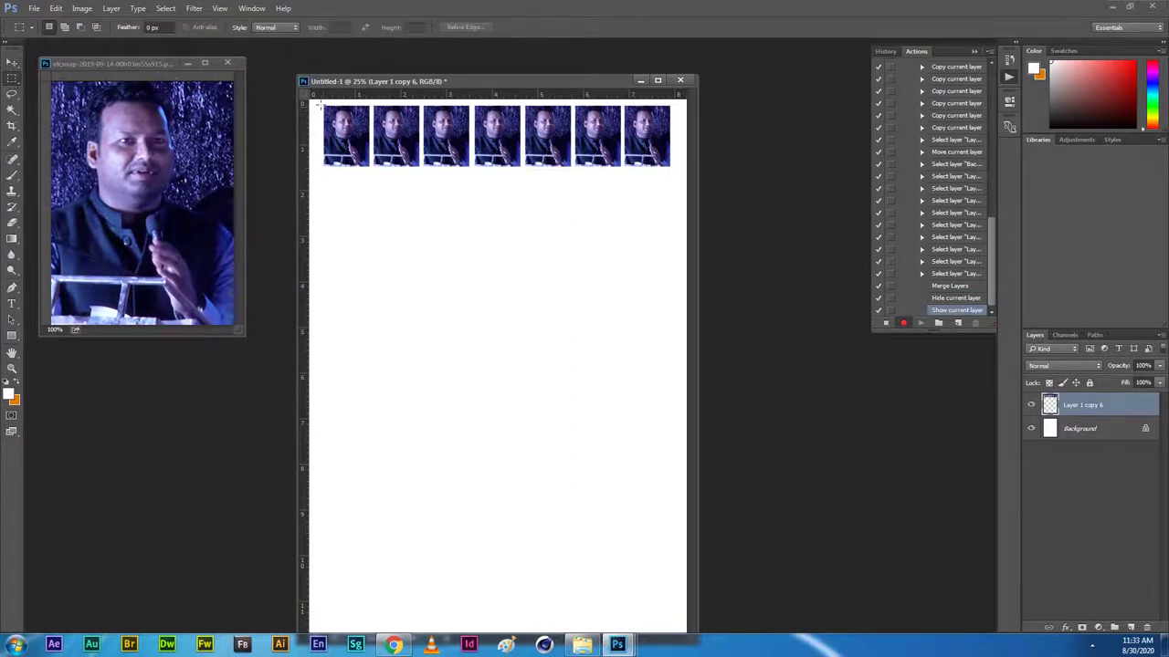
Marquee-select the photo row and Alt-drag copies down until eight rows fill the A4 sheet.
{"action": "left_click_drag", "start_coordinate": [321, 104], "coordinate": [677, 171]}
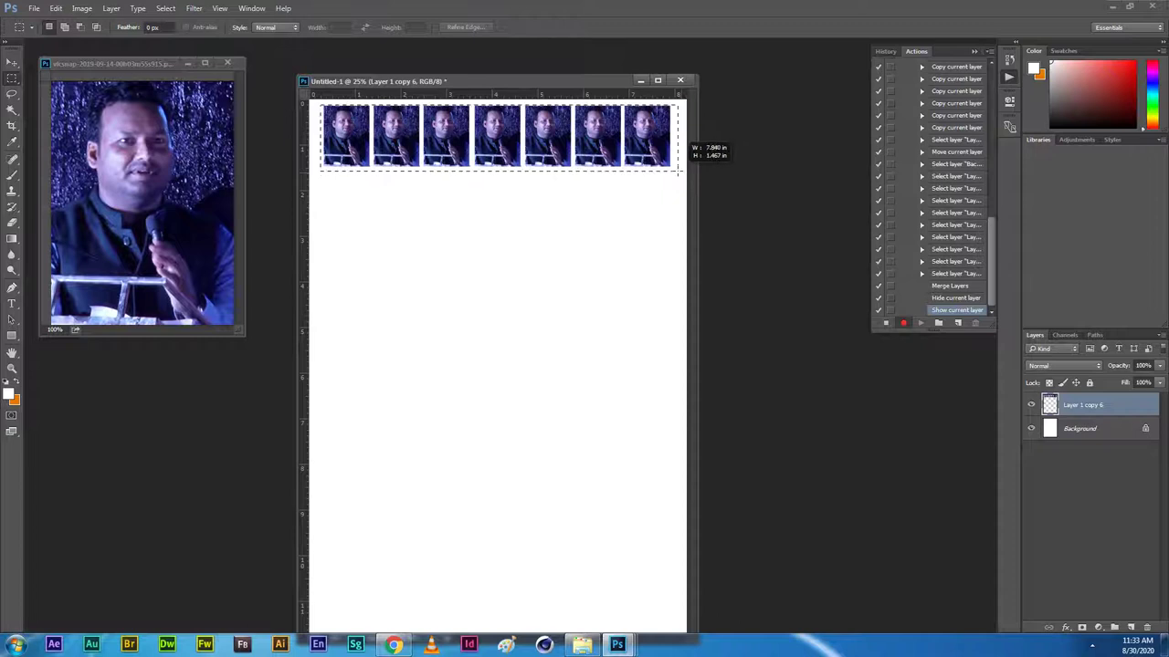
{"action": "left_click_drag", "start_coordinate": [677, 171], "coordinate": [676, 170]}
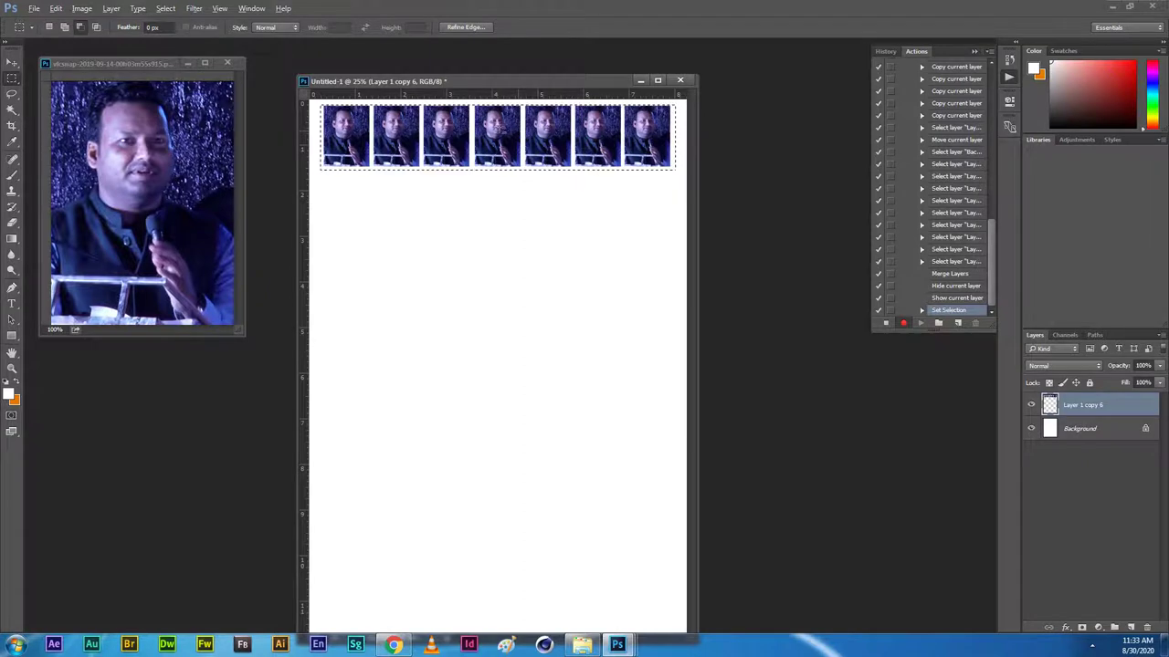
{"action": "left_click", "coordinate": [12, 61]}
{"action": "left_click_drag", "start_coordinate": [495, 133], "coordinate": [496, 198]}
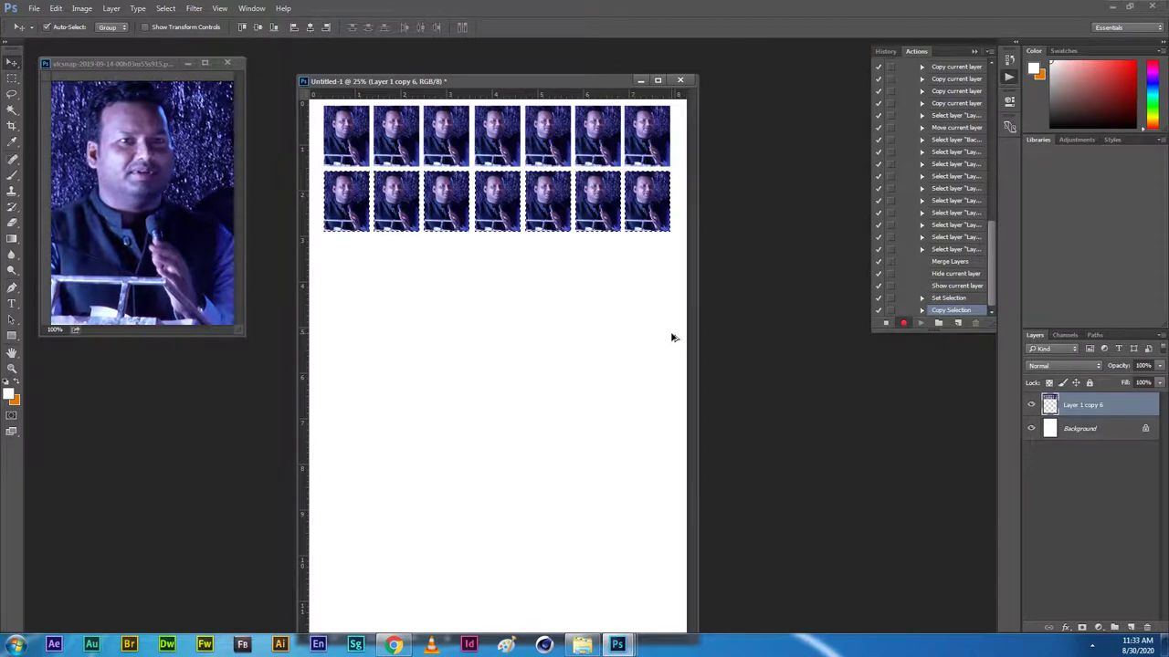
{"action": "mouse_move", "coordinate": [570, 193]}
{"action": "left_mouse_down"}
{"action": "mouse_move", "coordinate": [553, 280]}
{"action": "mouse_move", "coordinate": [468, 329]}
{"action": "left_mouse_up"}
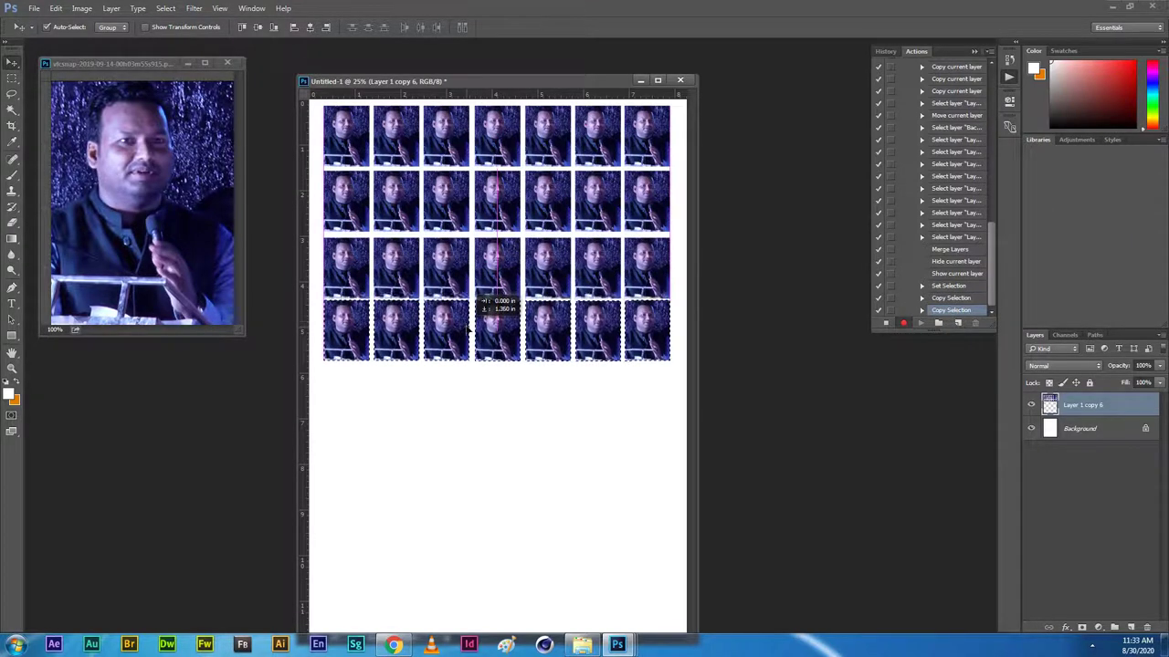
{"action": "mouse_move", "coordinate": [469, 330]}
{"action": "left_mouse_down"}
{"action": "mouse_move", "coordinate": [490, 326]}
{"action": "mouse_move", "coordinate": [490, 391]}
{"action": "left_mouse_up"}
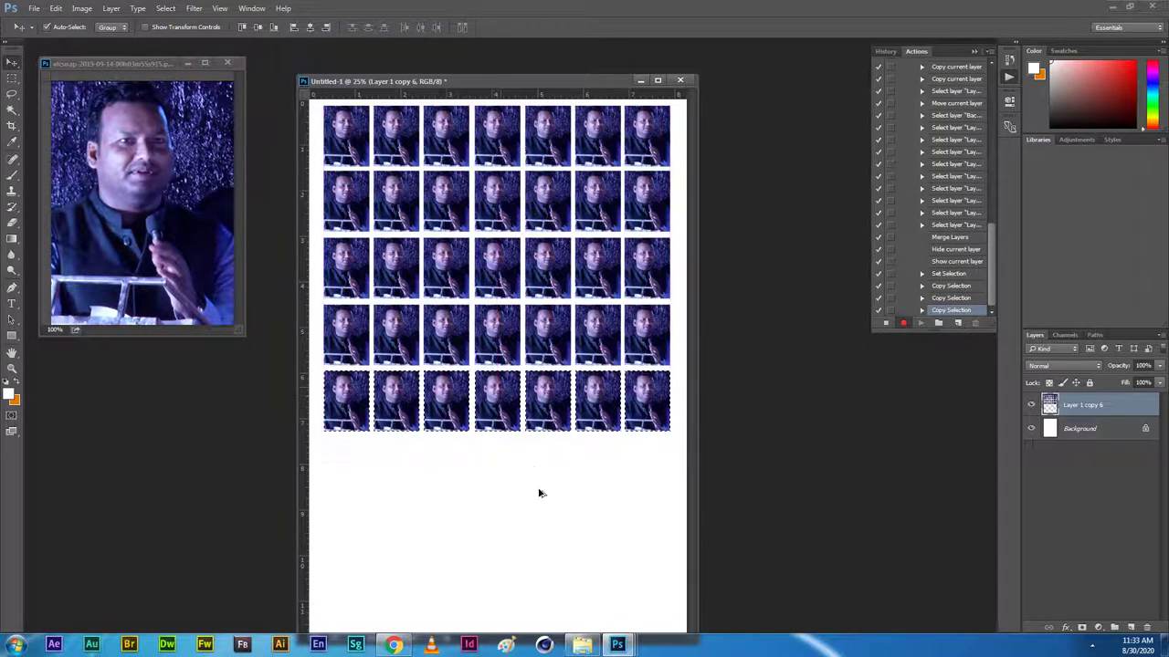
{"action": "left_click_drag", "start_coordinate": [507, 406], "coordinate": [507, 462]}
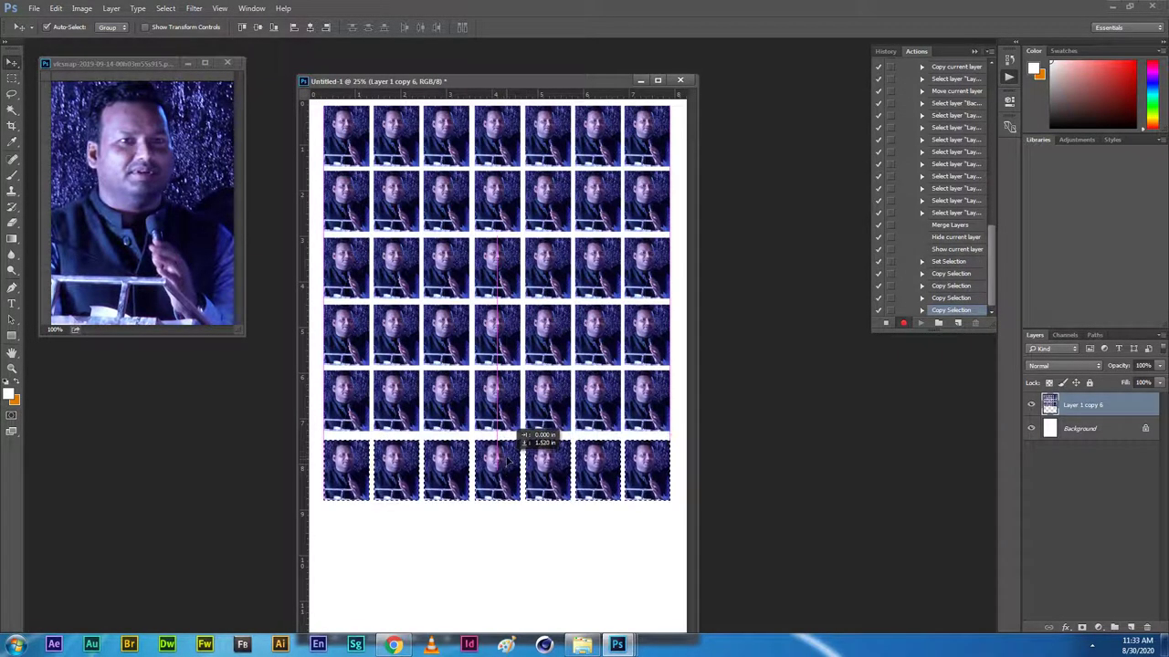
{"action": "left_click_drag", "start_coordinate": [508, 461], "coordinate": [503, 593]}
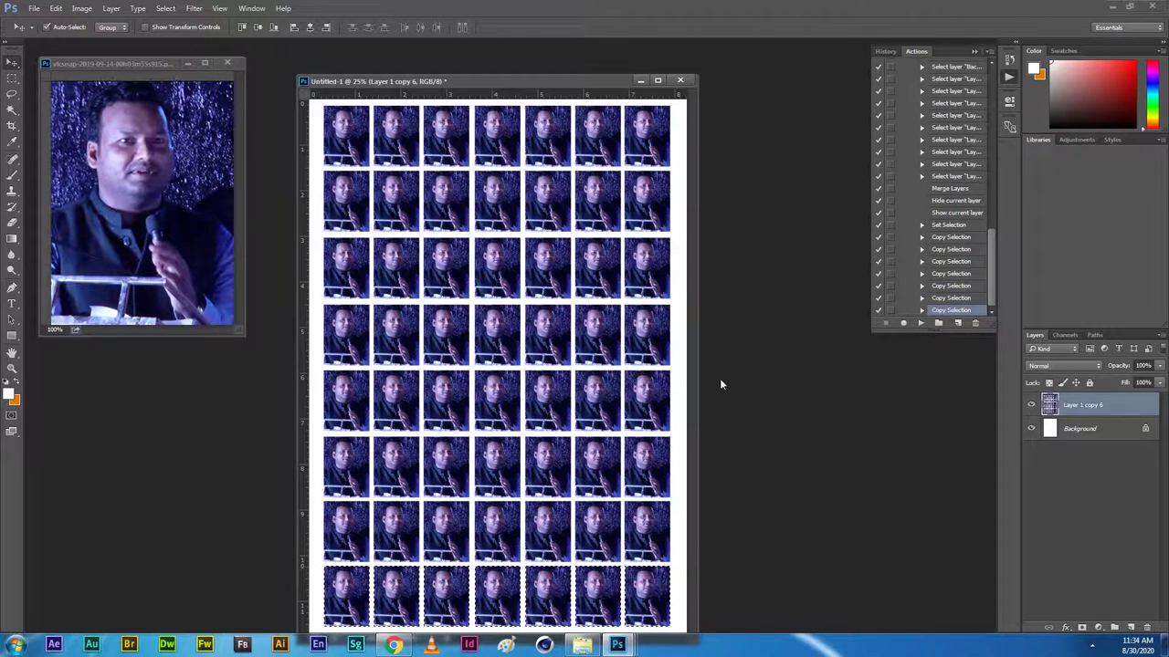
Close the tiled sheet and the original photo without saving, then reopen the Open dialog.
{"action": "left_click", "coordinate": [679, 81]}
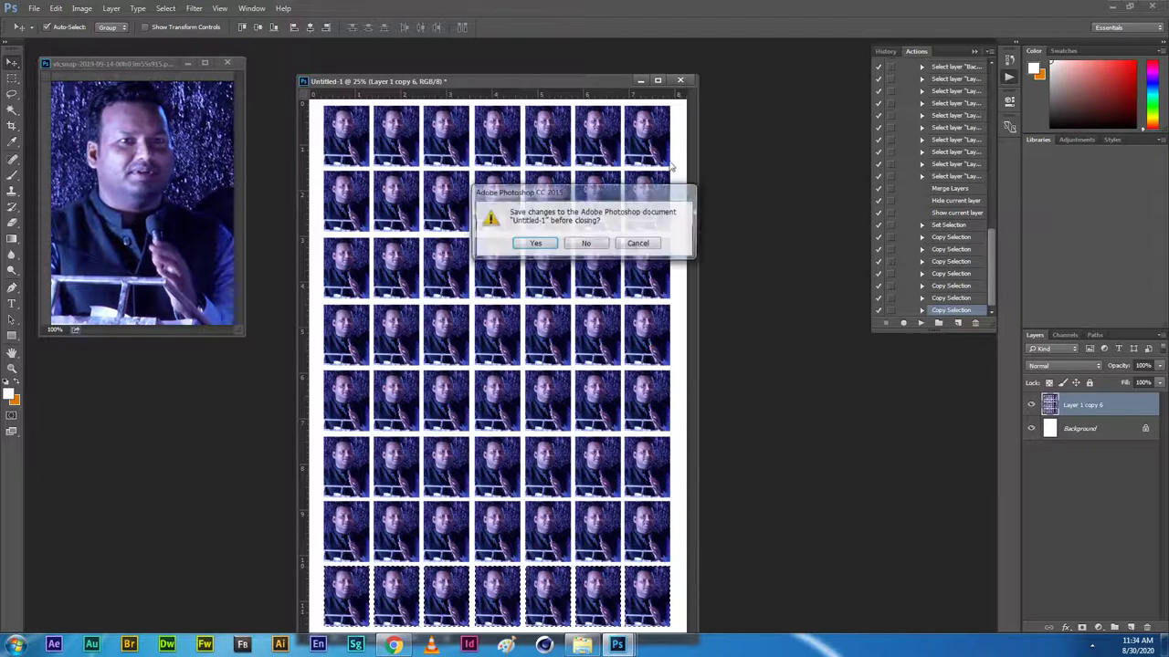
{"action": "left_click", "coordinate": [589, 247]}
{"action": "left_click", "coordinate": [228, 63]}
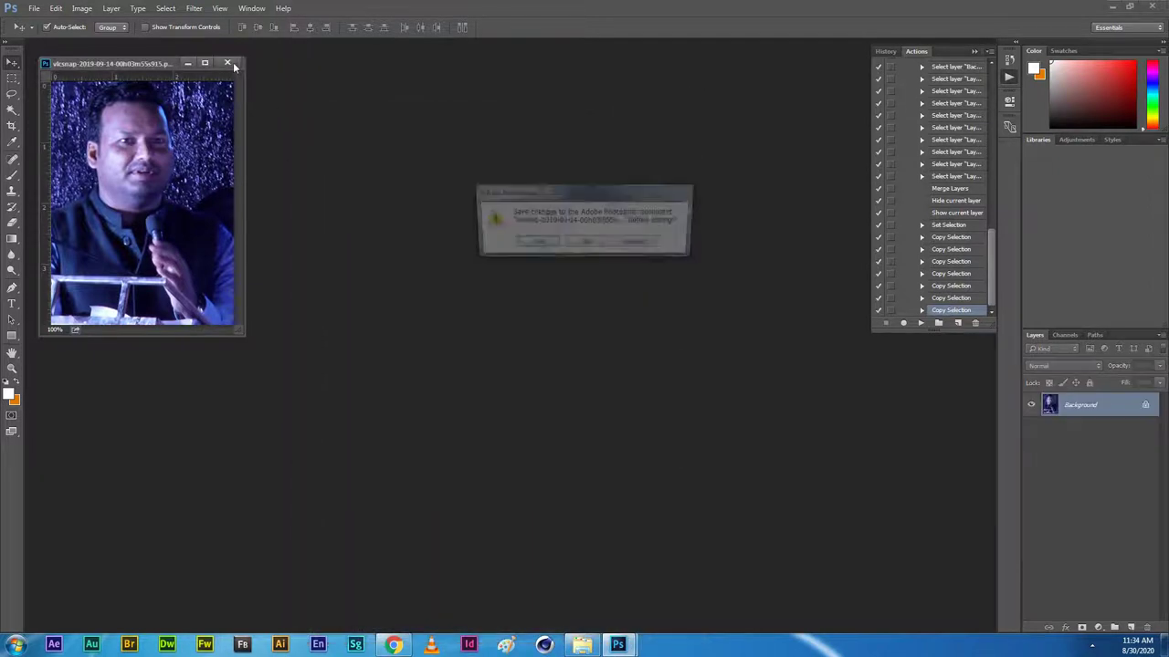
{"action": "left_click", "coordinate": [589, 244]}
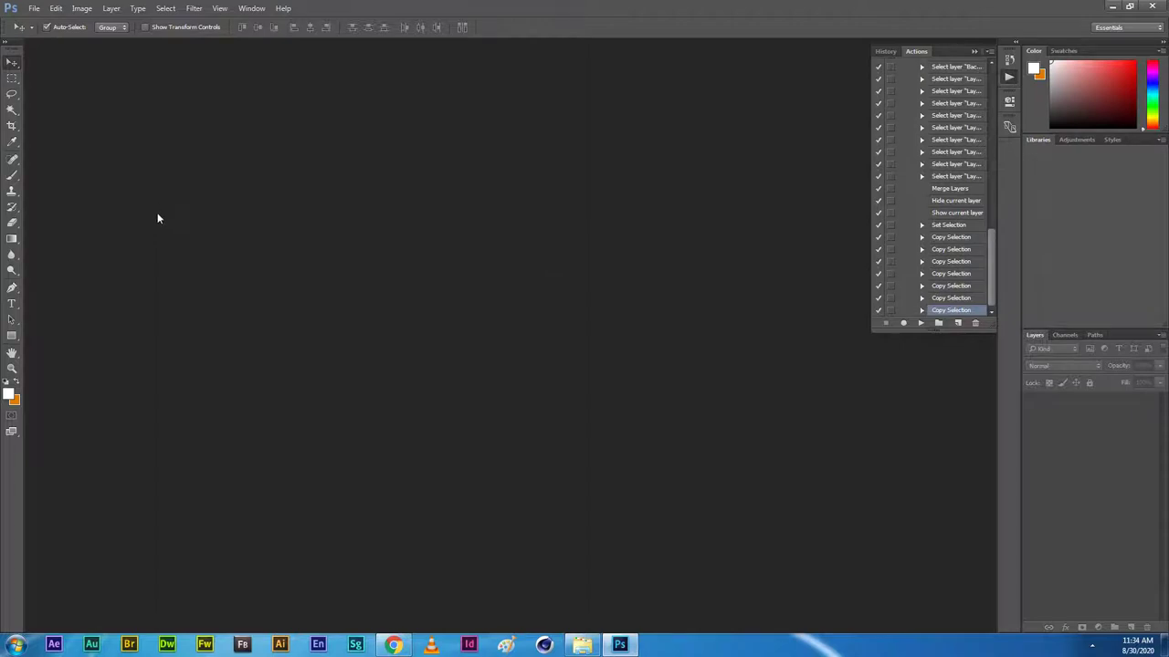
{"action": "double_click", "coordinate": [164, 179]}
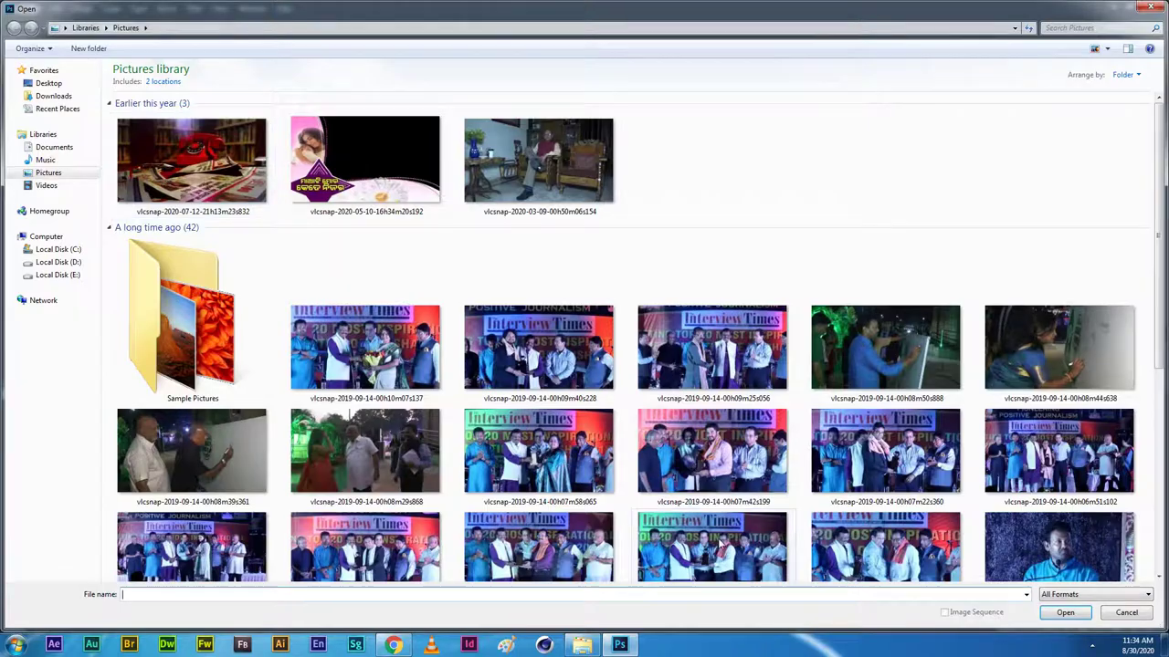
{"action": "scroll", "coordinate": [1161, 339], "scroll_direction": "down", "scroll_amount": 5}
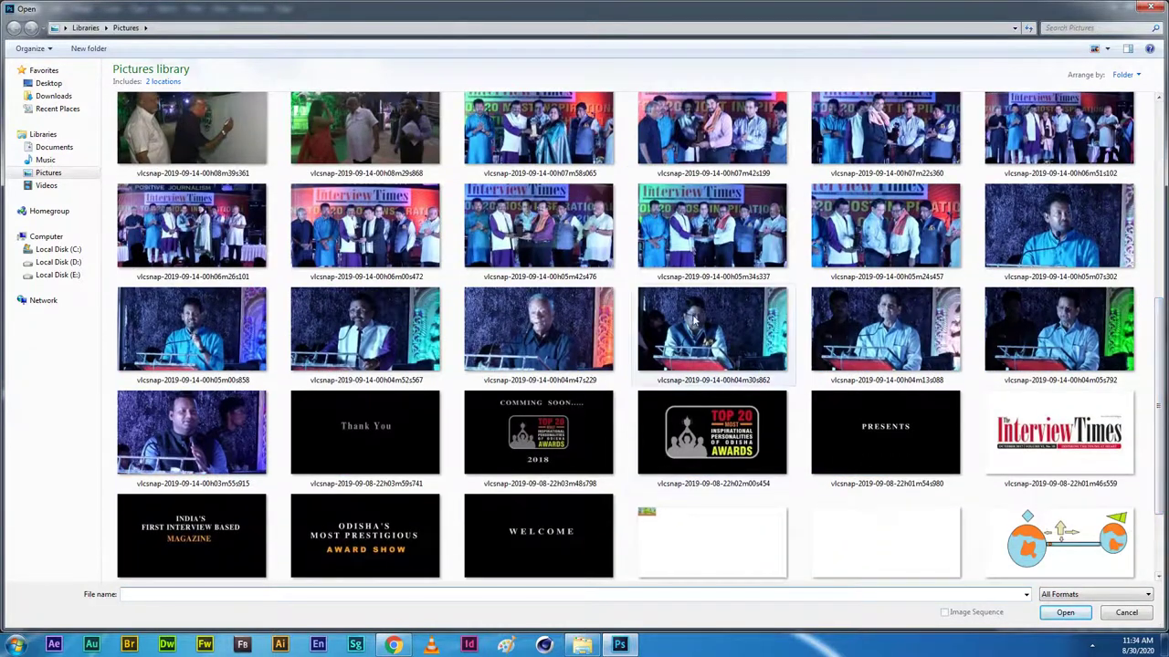
{"action": "left_click", "coordinate": [691, 347]}
{"action": "left_click", "coordinate": [1057, 619]}
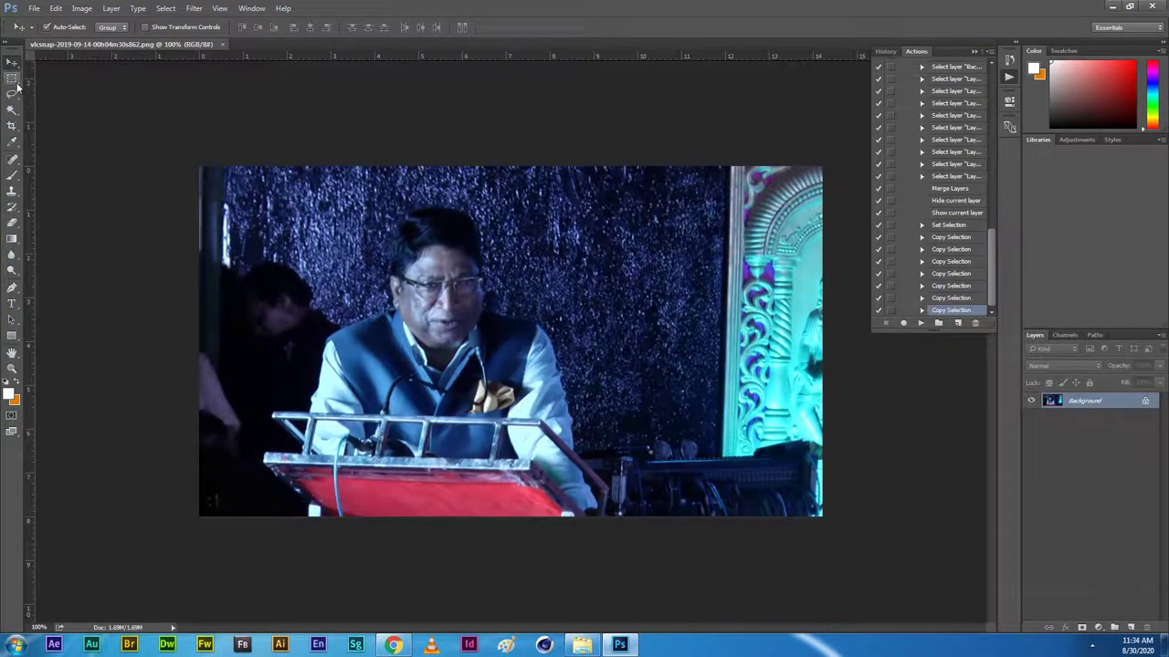
Try a 3 × 4 inch crop over the man, then undo it.
{"action": "left_click", "coordinate": [11, 125]}
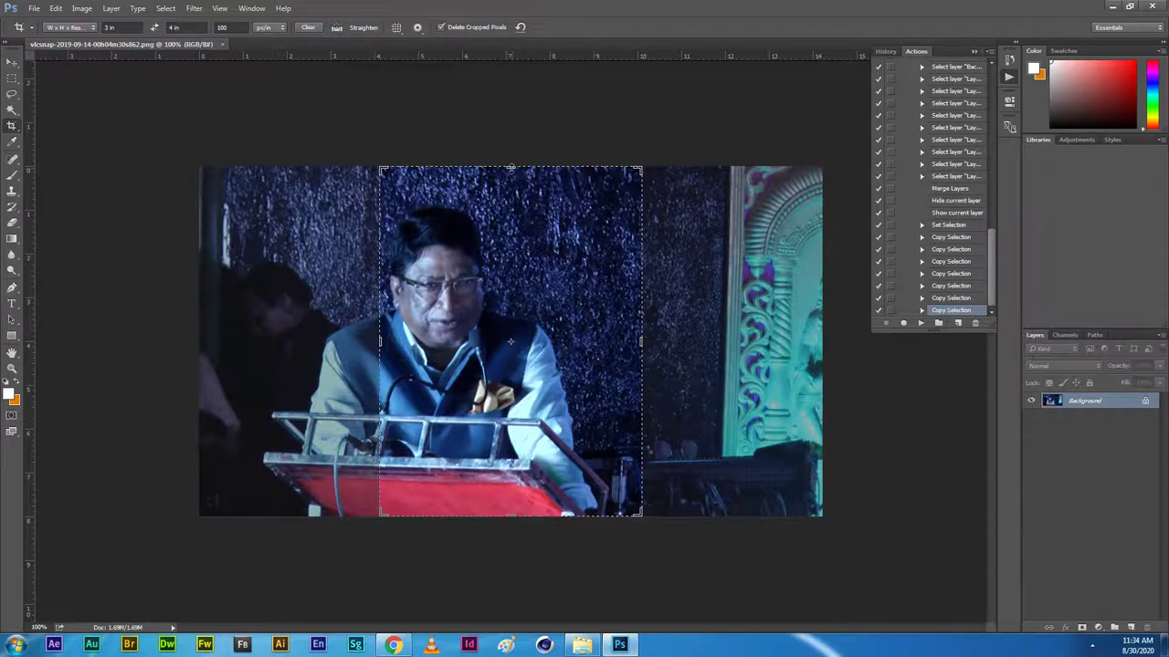
{"action": "left_click", "coordinate": [499, 350]}
{"action": "left_click_drag", "start_coordinate": [498, 351], "coordinate": [491, 357]}
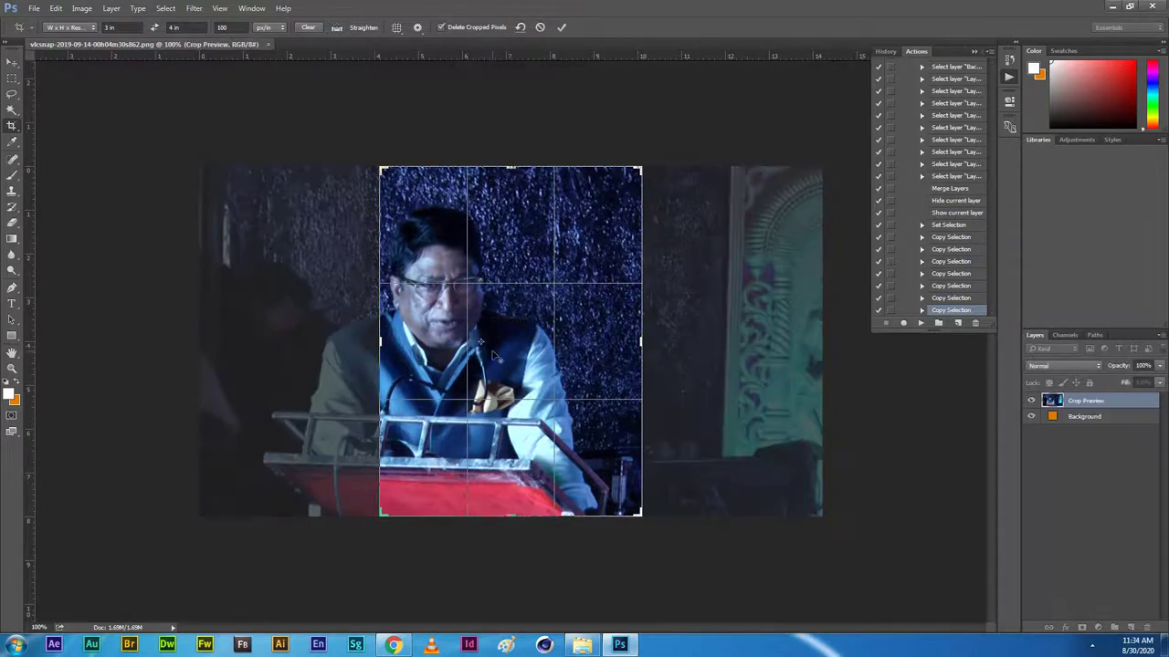
{"action": "left_click", "coordinate": [12, 61]}
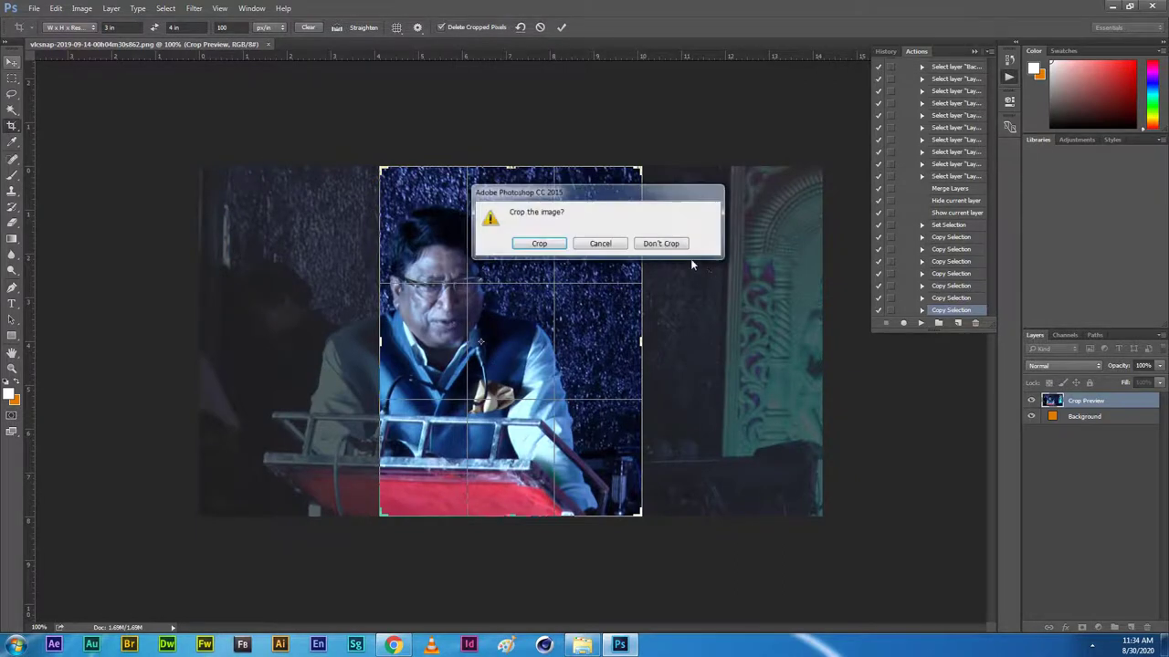
{"action": "left_click", "coordinate": [607, 241]}
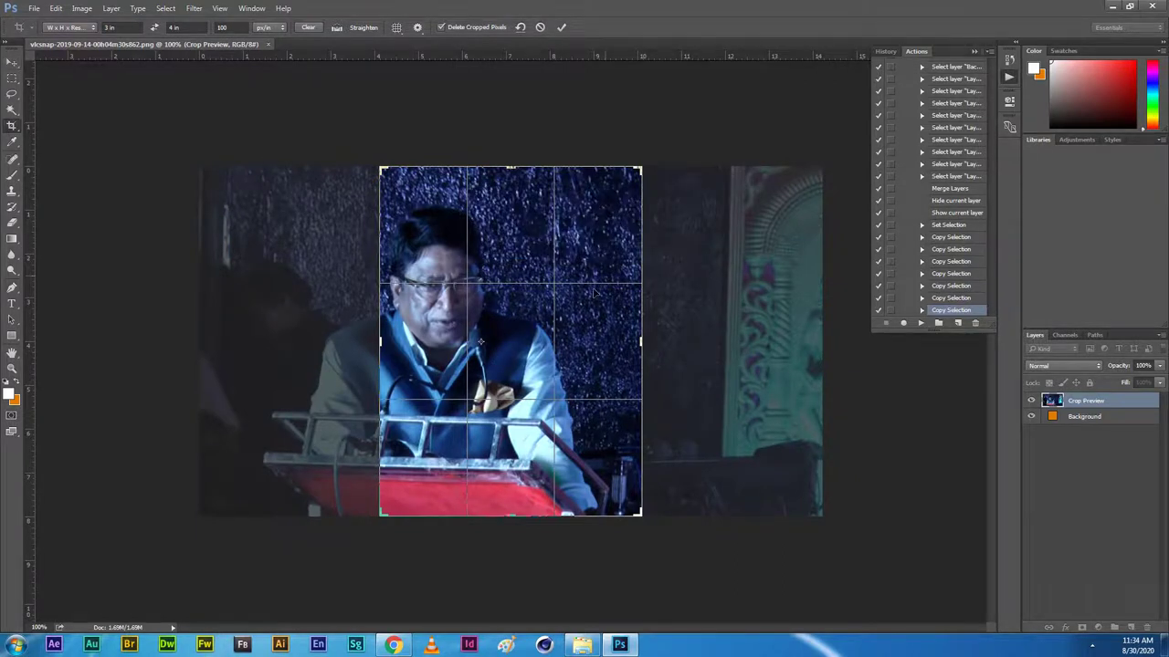
{"action": "left_click", "coordinate": [12, 61]}
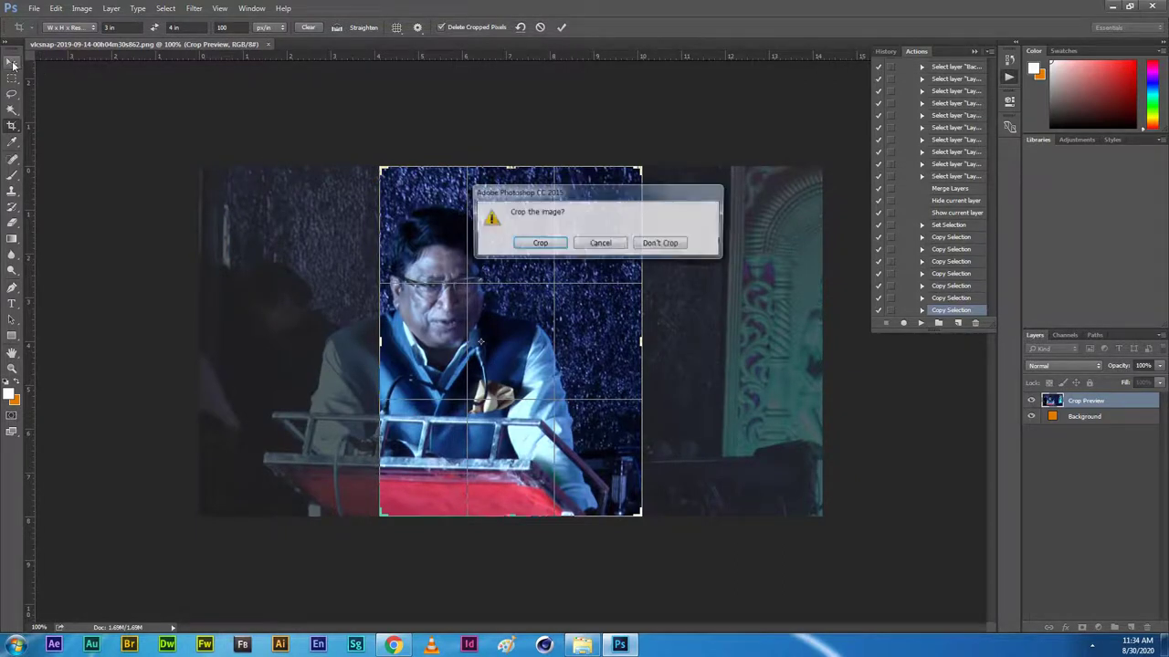
{"action": "left_click", "coordinate": [599, 244]}
{"action": "left_click", "coordinate": [562, 26]}
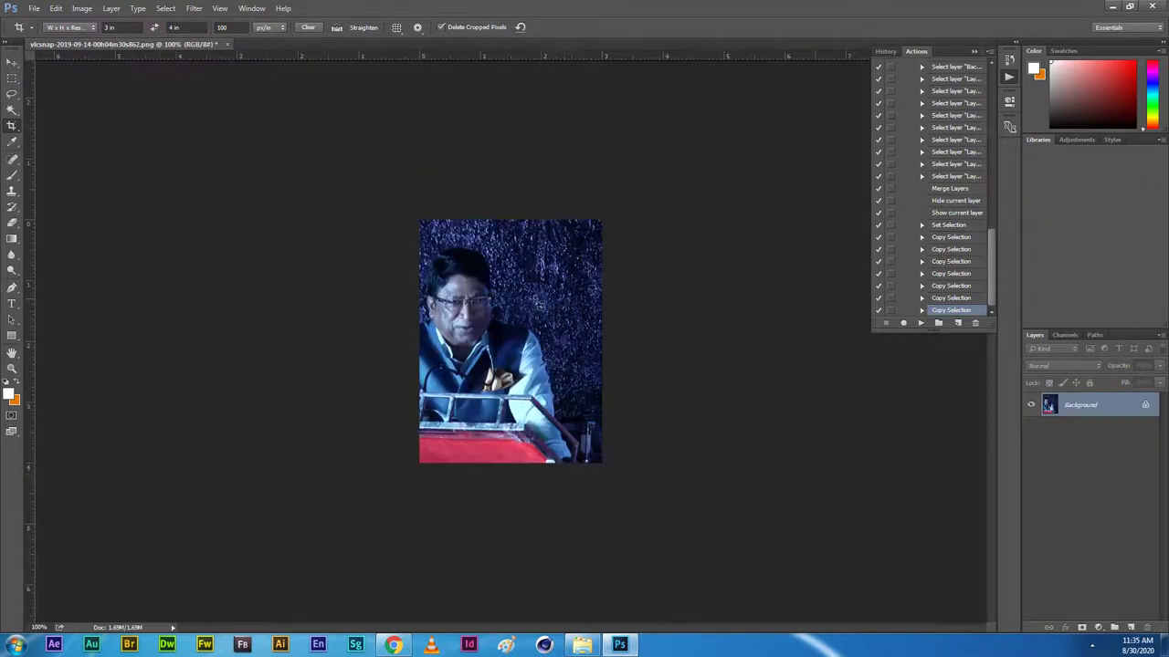
{"action": "key", "text": "ctrl+z"}
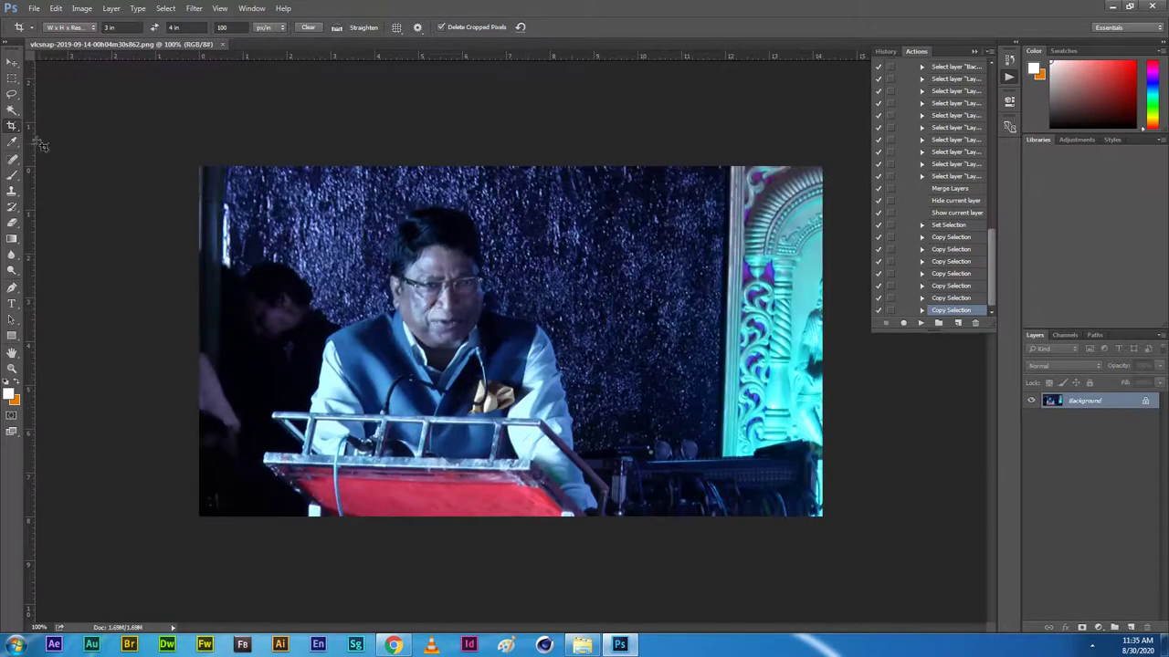
Redraw the 3 × 4 inch crop frame around the man at the podium and commit it.
{"action": "left_click_drag", "start_coordinate": [318, 174], "coordinate": [574, 547]}
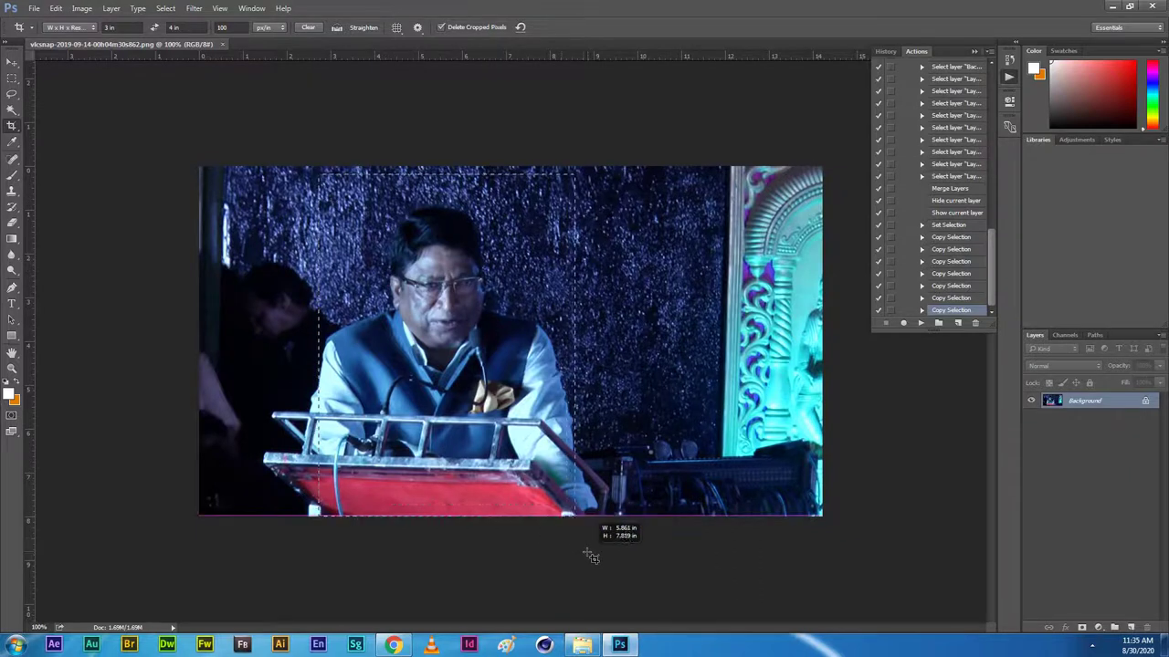
{"action": "left_click_drag", "start_coordinate": [574, 548], "coordinate": [579, 550]}
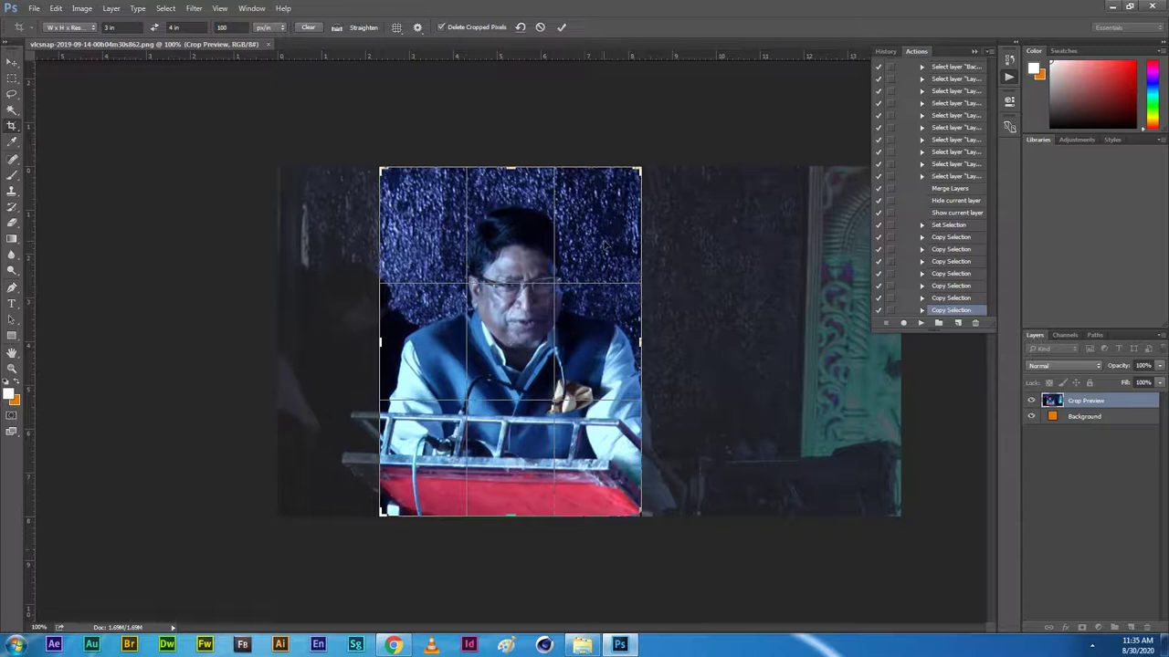
{"action": "key", "text": "Return"}
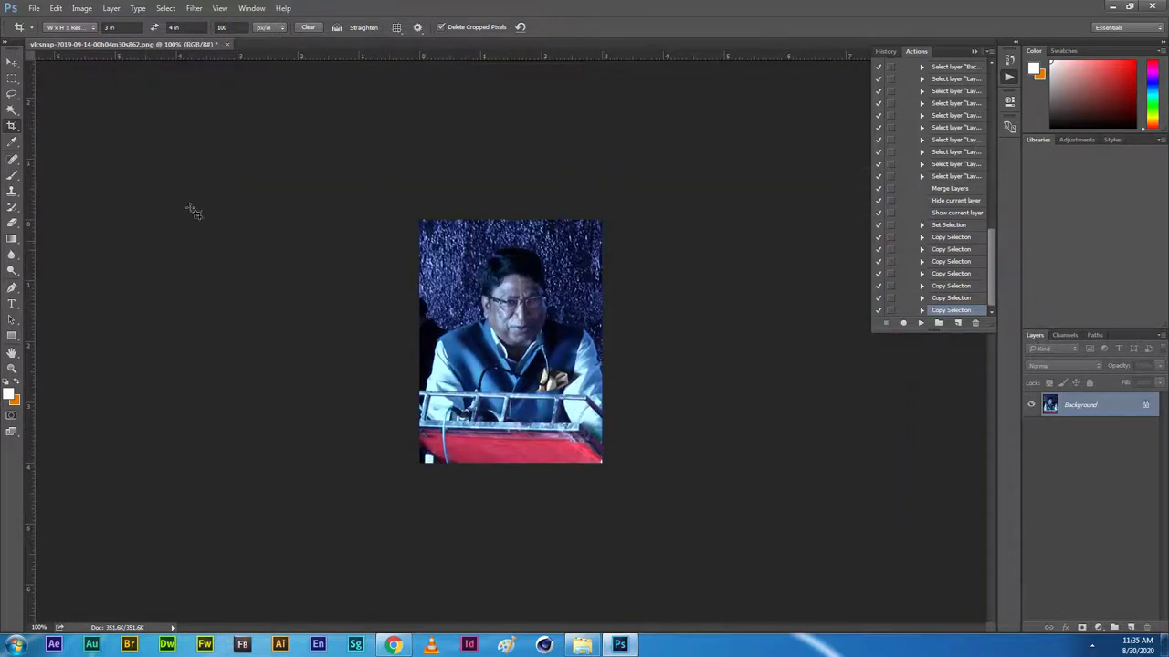
{"action": "left_click", "coordinate": [12, 62]}
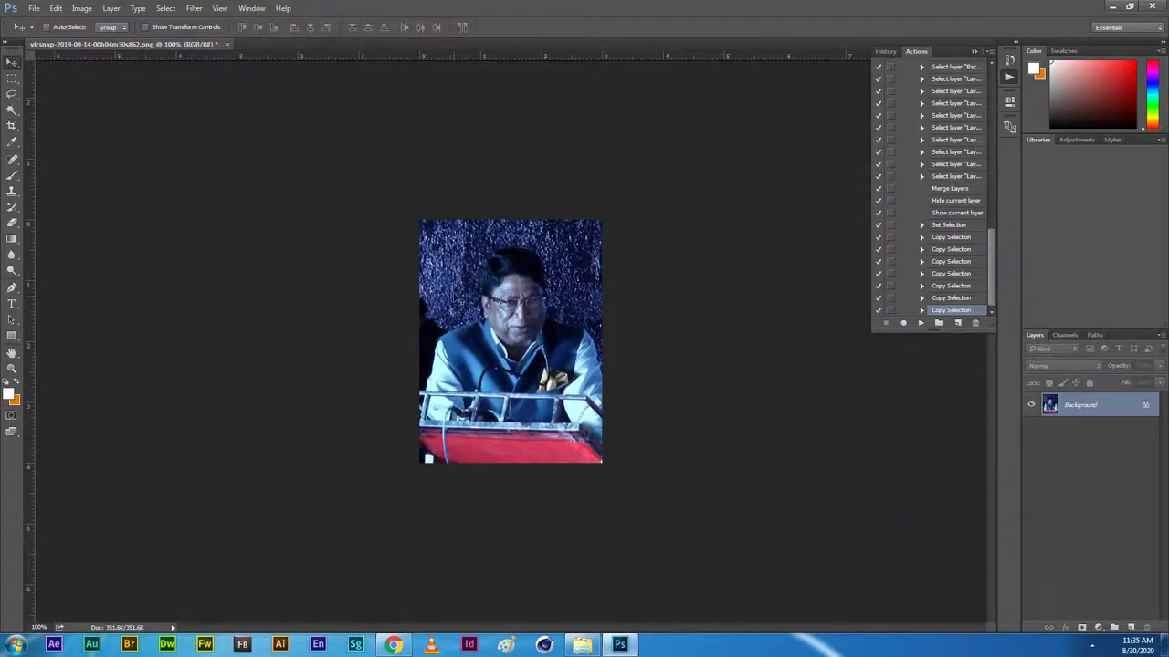
Start the action replay and accept the new A4, 300 ppi document.
{"action": "key", "text": "ctrl+n"}
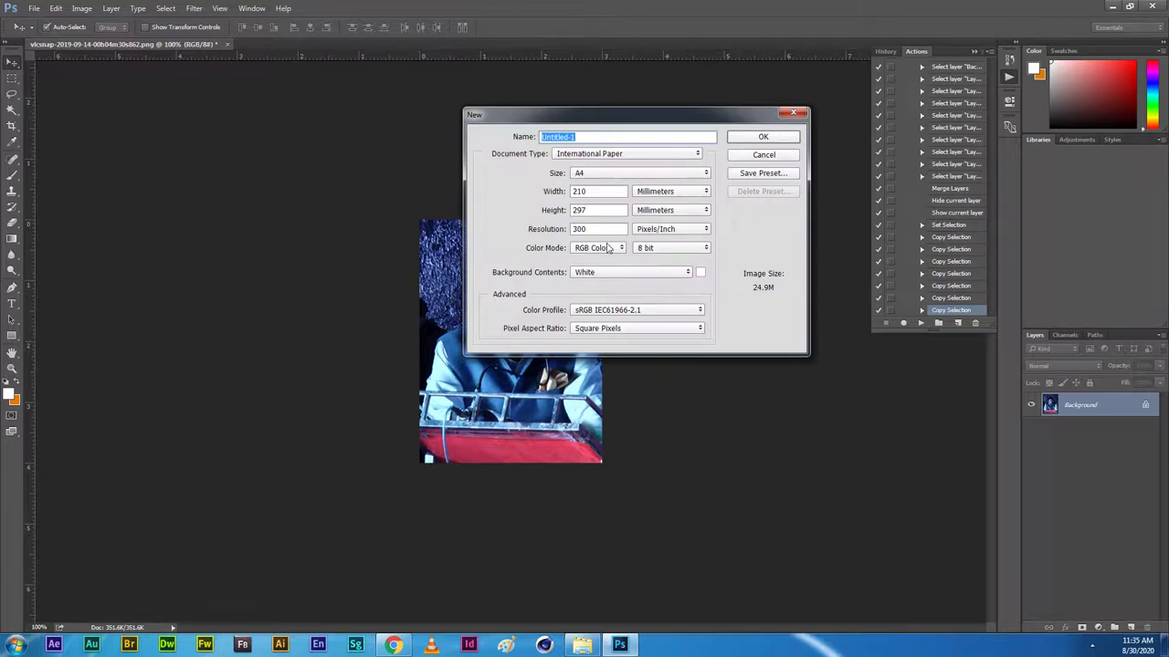
{"action": "left_click", "coordinate": [763, 137]}
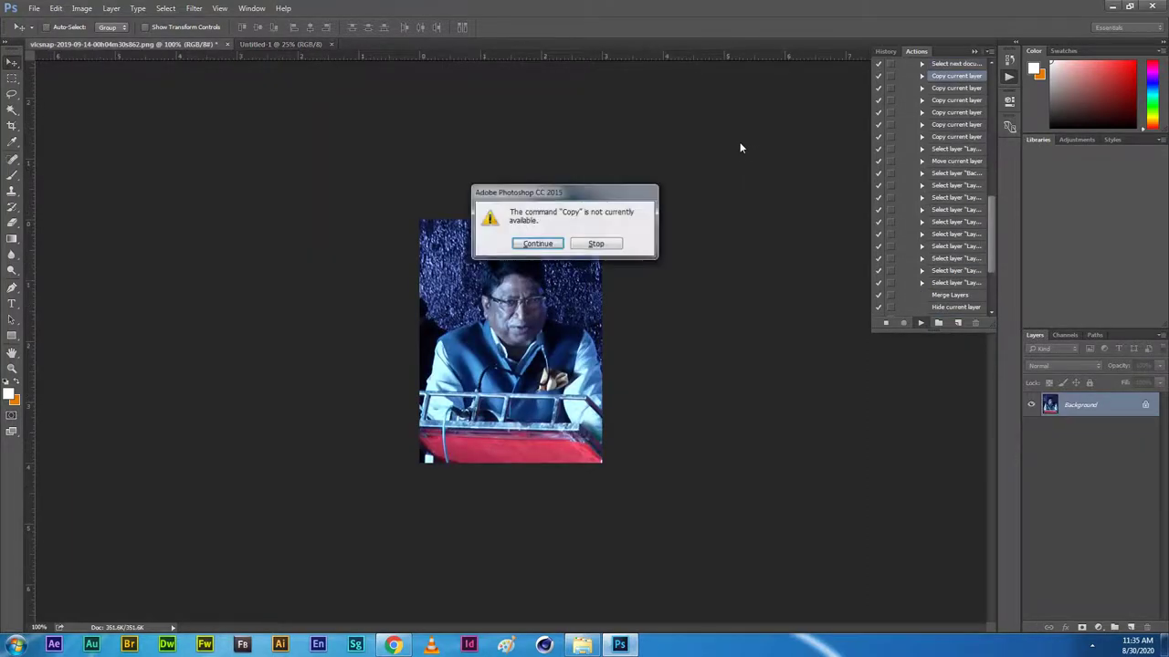
Continue past the missing Copy, Layer 1 and Layer 1 copy alerts, then show Untitled-1.
{"action": "left_click", "coordinate": [531, 247]}
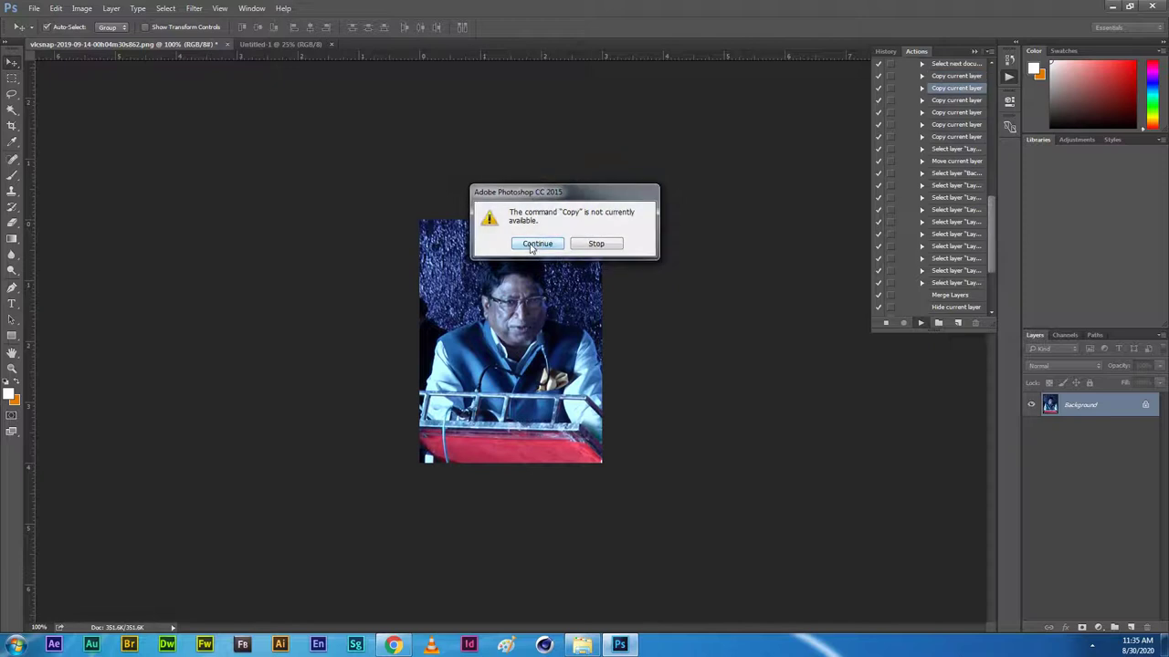
{"action": "left_click", "coordinate": [542, 247]}
{"action": "left_click", "coordinate": [540, 247]}
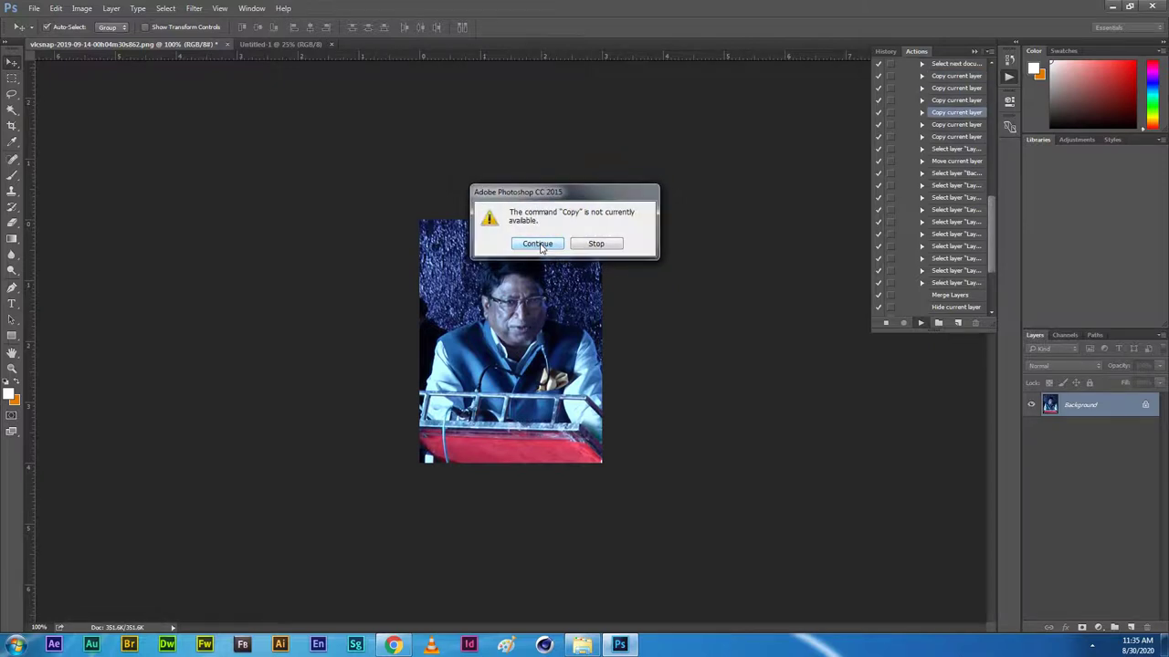
{"action": "left_click", "coordinate": [540, 246]}
{"action": "left_click", "coordinate": [540, 247]}
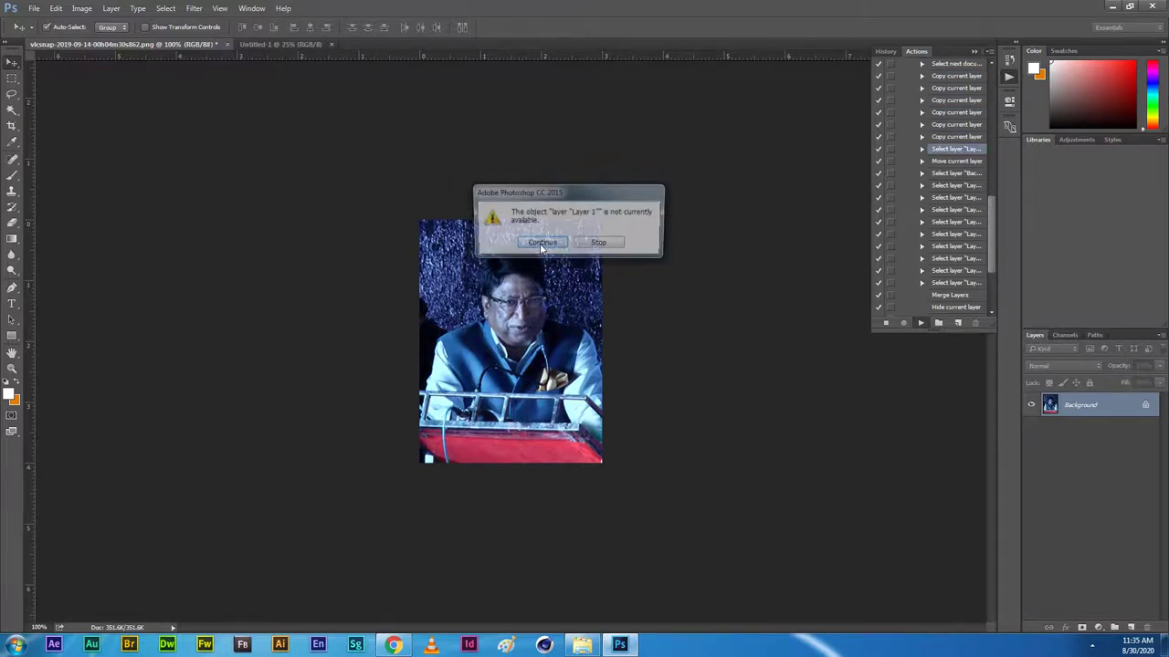
{"action": "left_click", "coordinate": [541, 245]}
{"action": "left_click", "coordinate": [541, 245]}
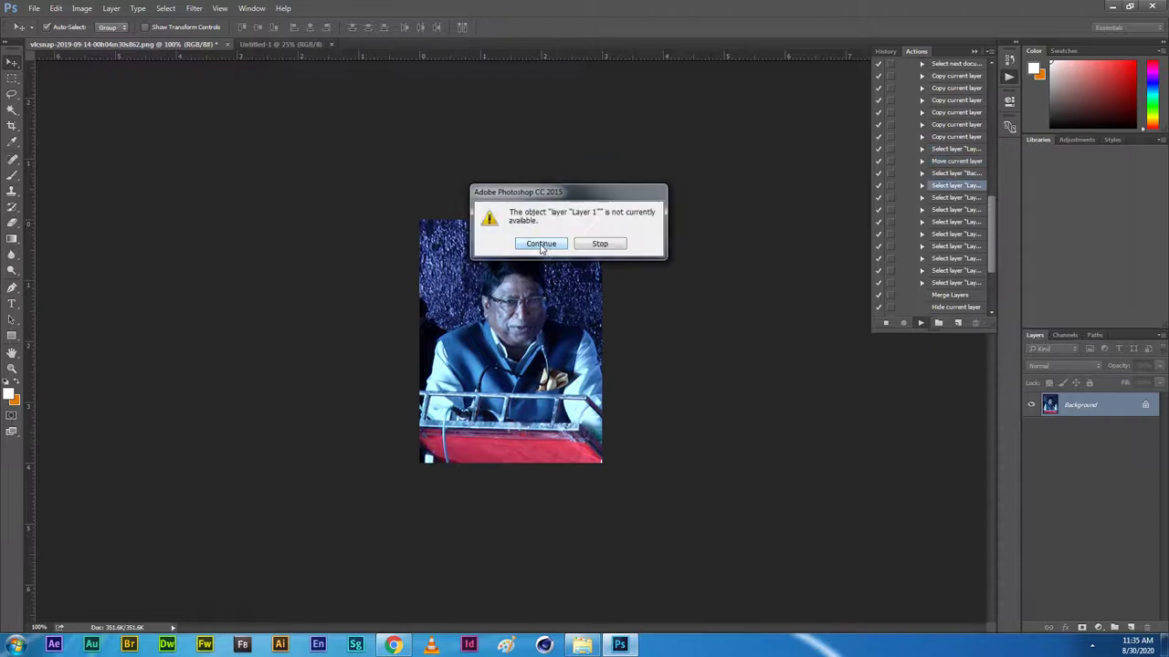
{"action": "left_click", "coordinate": [540, 245]}
{"action": "left_click", "coordinate": [540, 244]}
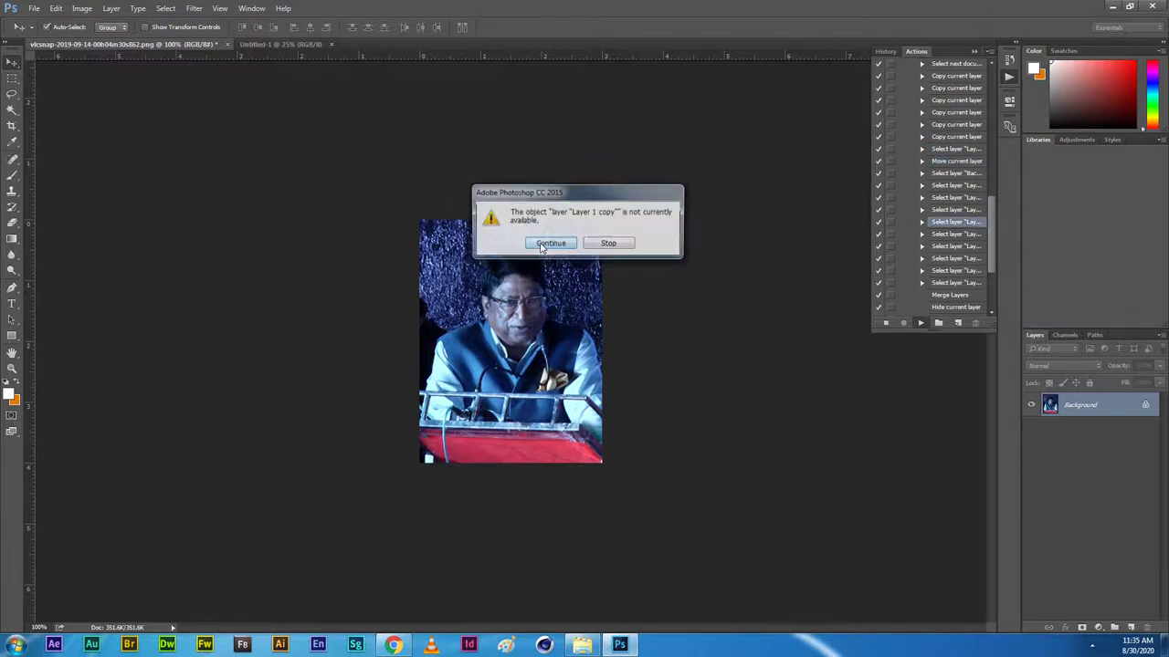
{"action": "left_click", "coordinate": [608, 244]}
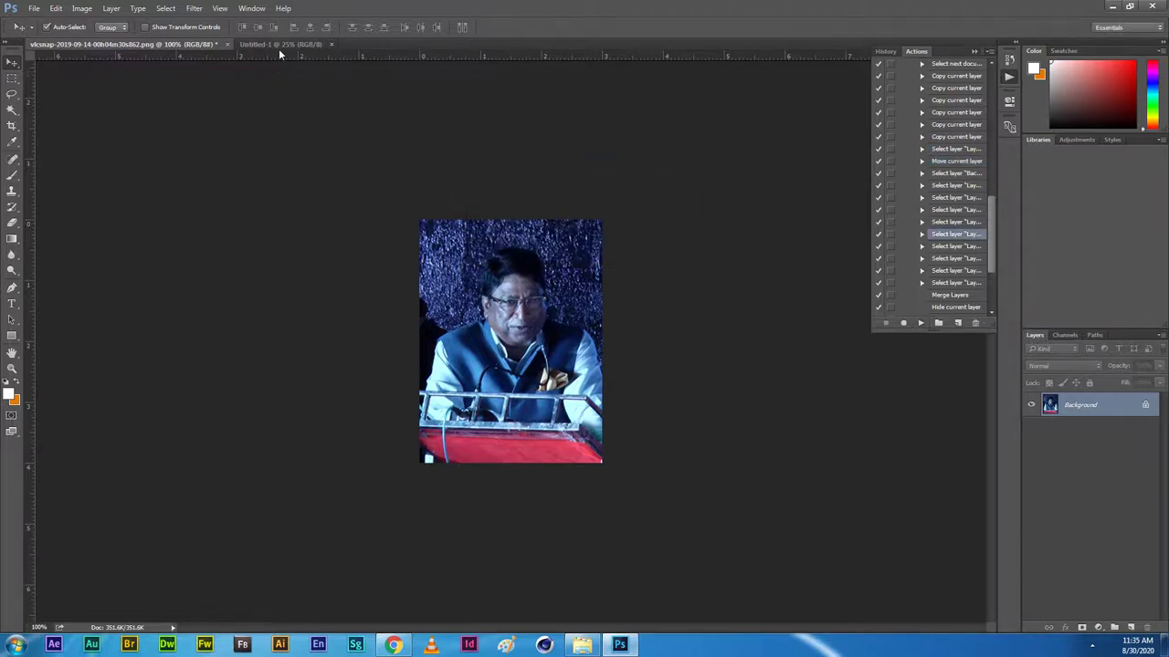
{"action": "left_click", "coordinate": [279, 46]}
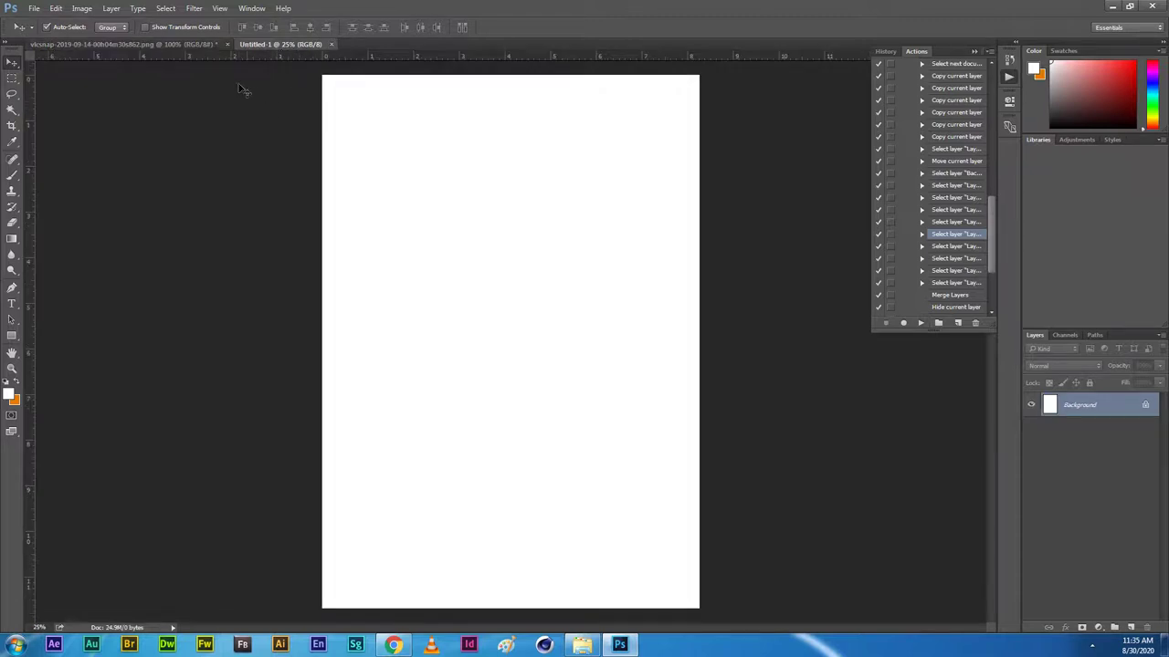
Place a copy of the portrait at Untitled-1's top-left and replay the action with Ctrl+F2.
{"action": "left_click_drag", "start_coordinate": [178, 45], "coordinate": [201, 84]}
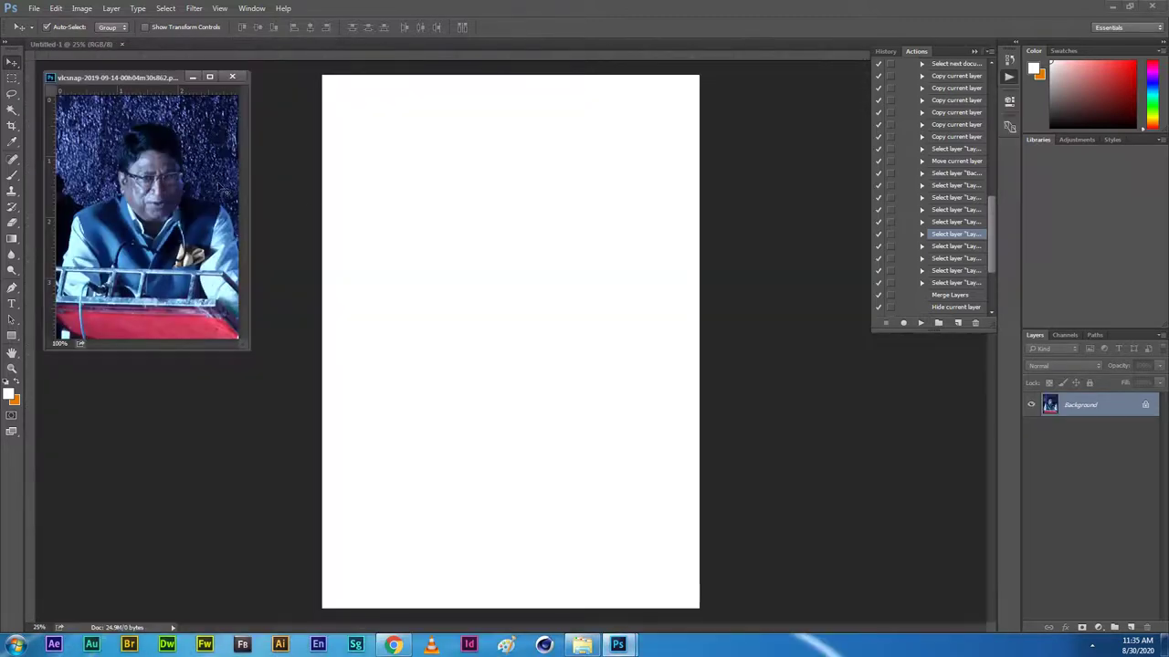
{"action": "mouse_move", "coordinate": [185, 148]}
{"action": "left_mouse_down"}
{"action": "mouse_move", "coordinate": [424, 151]}
{"action": "mouse_move", "coordinate": [365, 125]}
{"action": "left_mouse_up"}
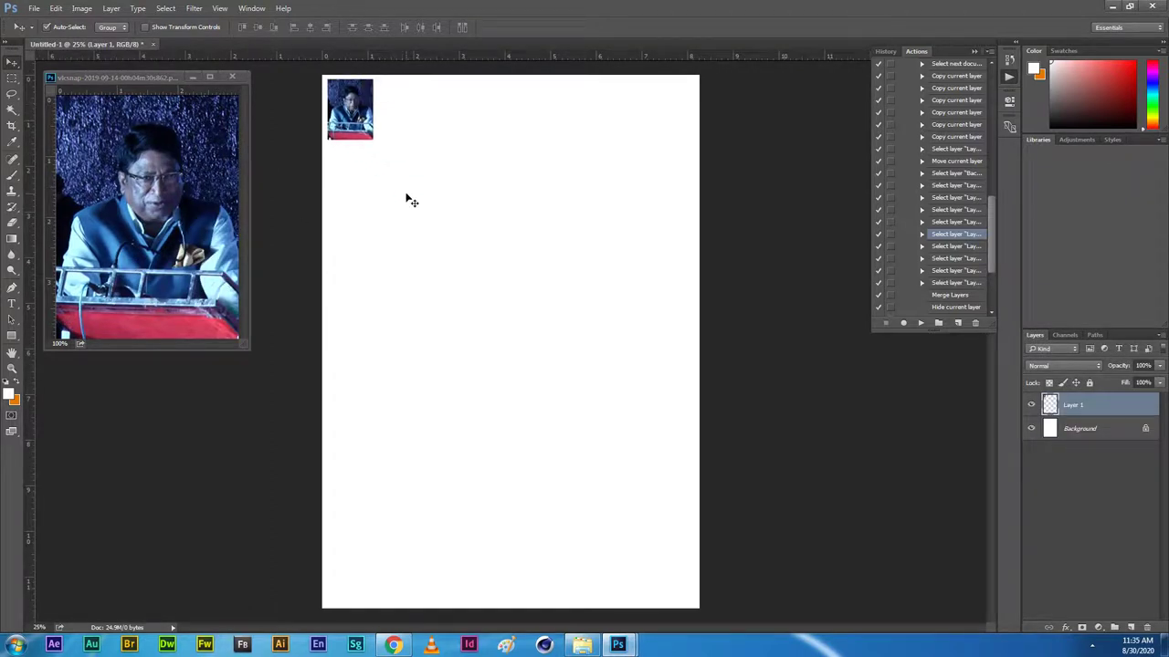
{"action": "key", "text": "ctrl"}
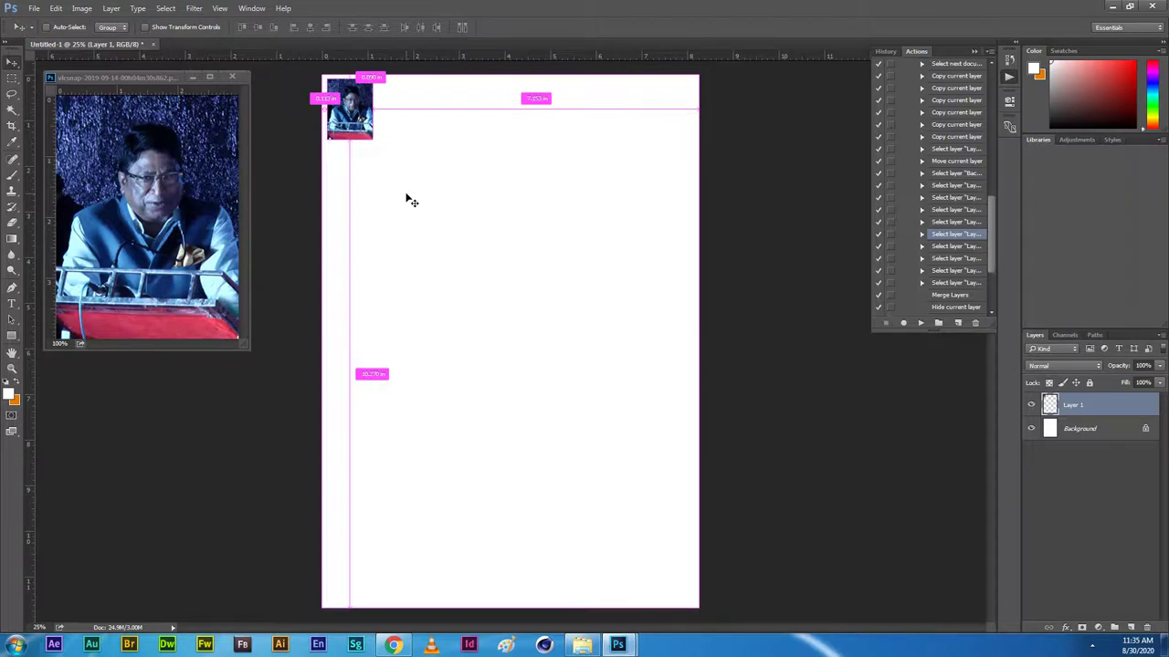
{"action": "key", "text": "F2"}
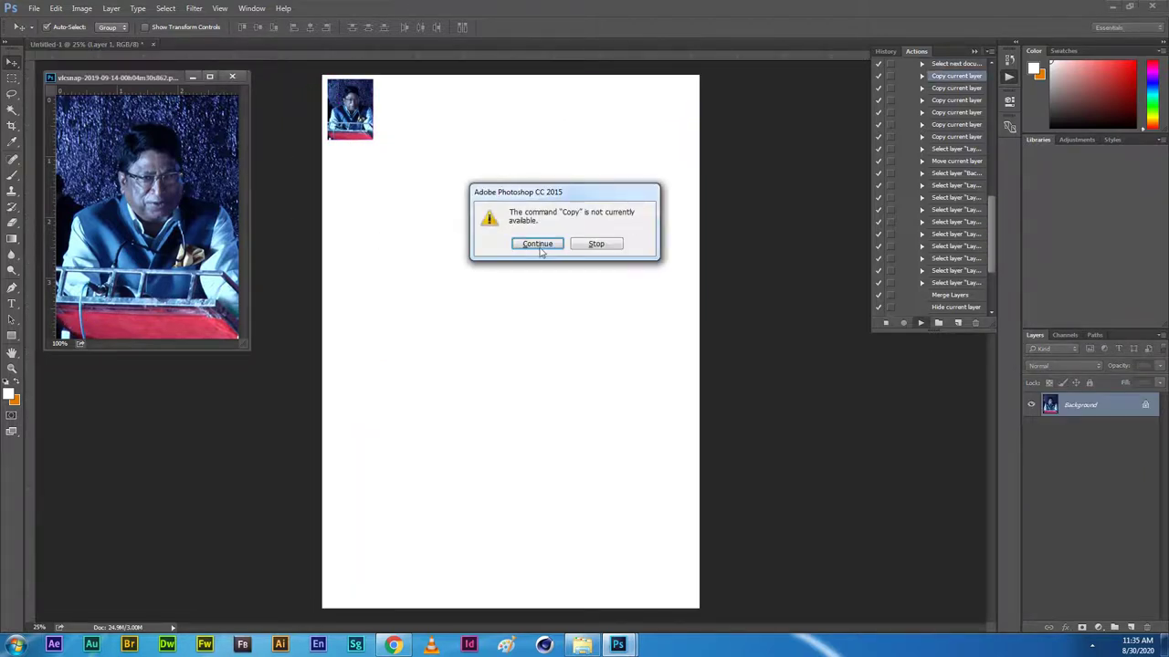
Continue past the Copy warnings until eight rows of portraits fill the sheet, then leave the desktop showing.
{"action": "left_click", "coordinate": [532, 245]}
{"action": "left_click", "coordinate": [548, 249]}
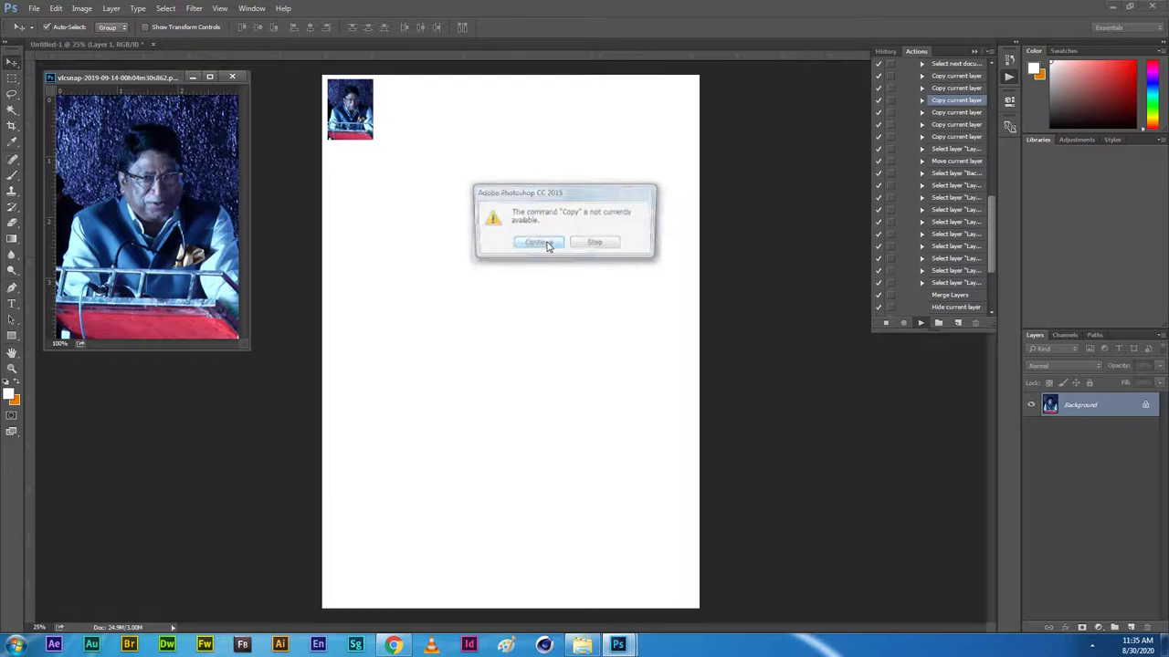
{"action": "left_click", "coordinate": [552, 245]}
{"action": "left_click", "coordinate": [592, 245]}
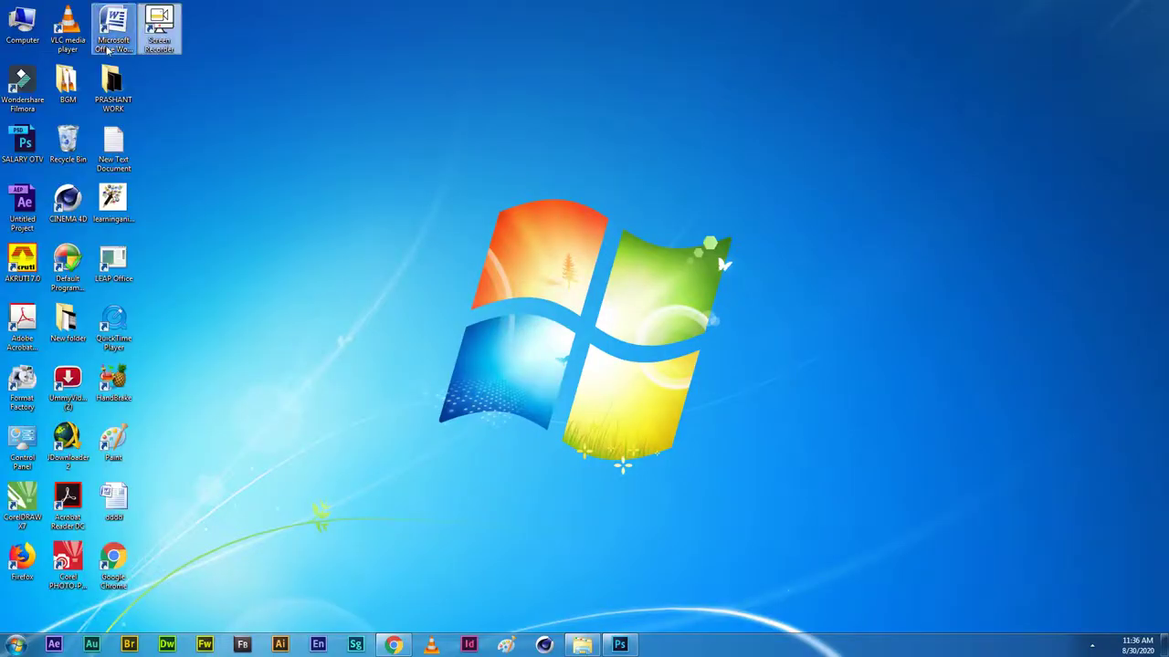
{"action": "double_click", "coordinate": [159, 27]}
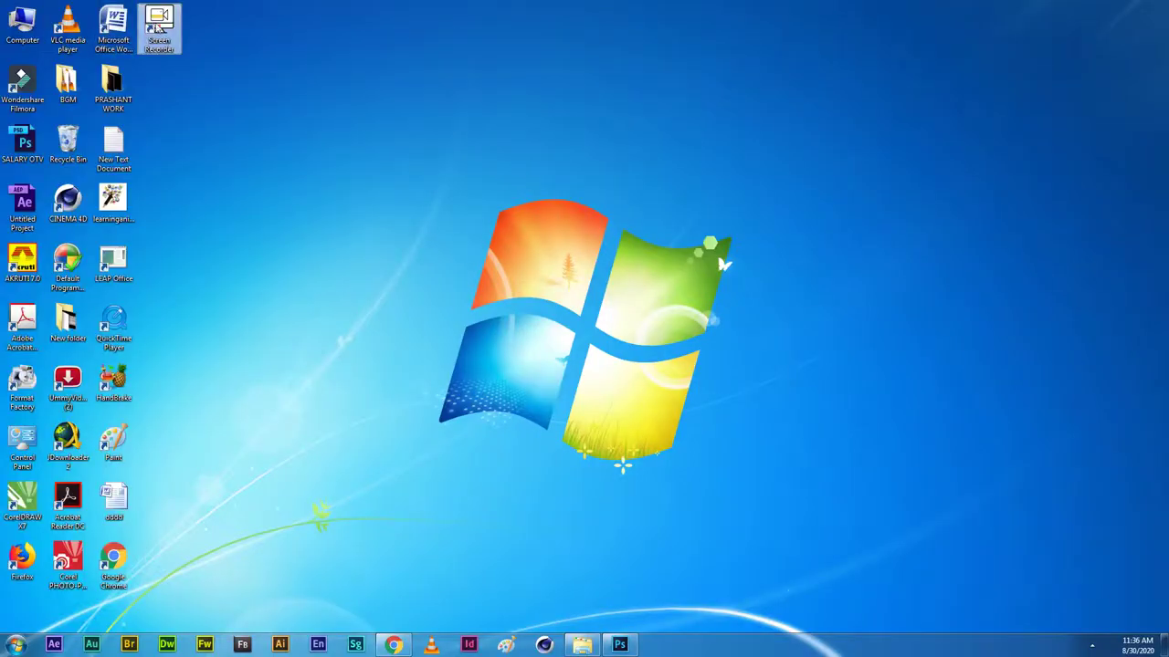